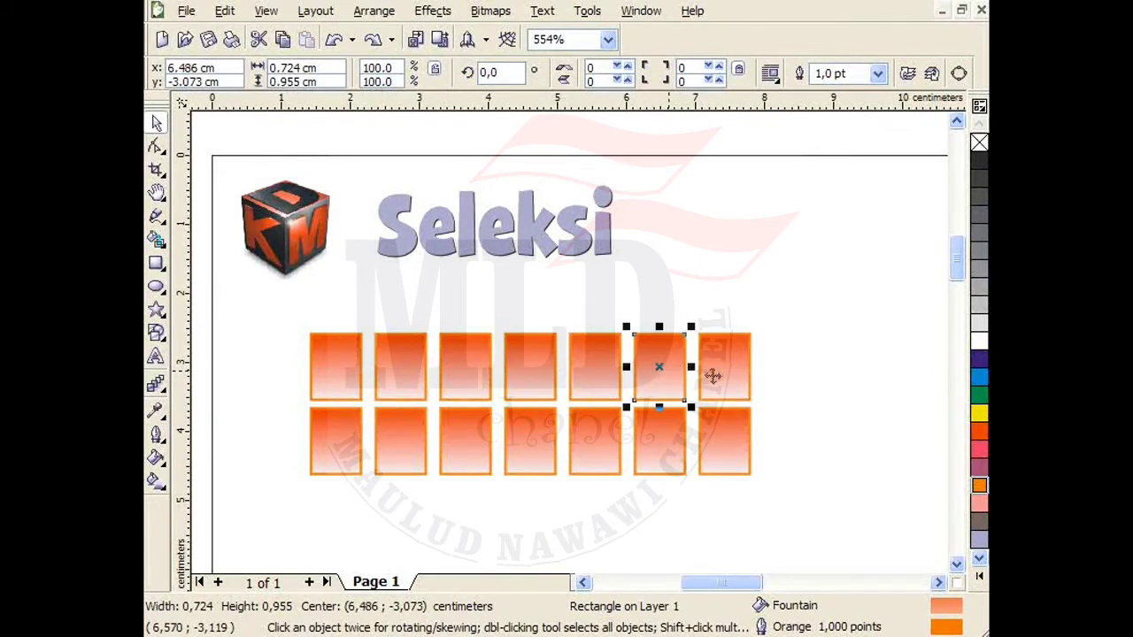
Select several rectangles in both rows one at a time, finishing with the fourth rectangle of the upper row.
{"action": "left_click", "coordinate": [716, 376]}
{"action": "key", "text": "Escape"}
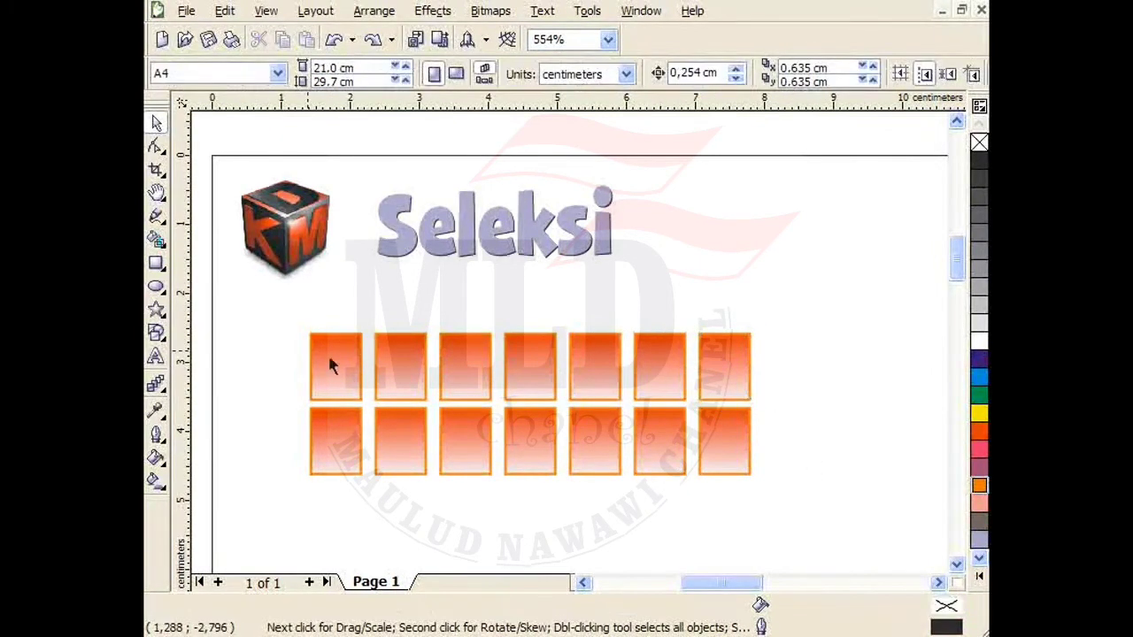
{"action": "left_click", "coordinate": [340, 366]}
{"action": "left_click", "coordinate": [394, 375]}
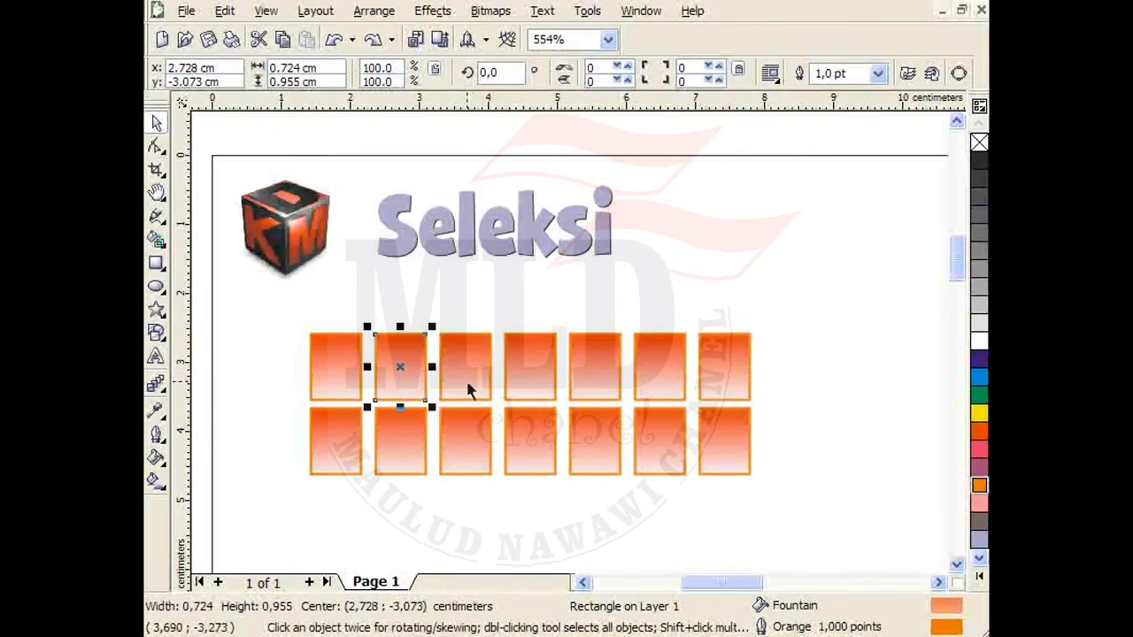
{"action": "left_click", "coordinate": [468, 386]}
{"action": "left_click", "coordinate": [461, 428]}
{"action": "left_click", "coordinate": [531, 442]}
{"action": "left_click", "coordinate": [530, 387]}
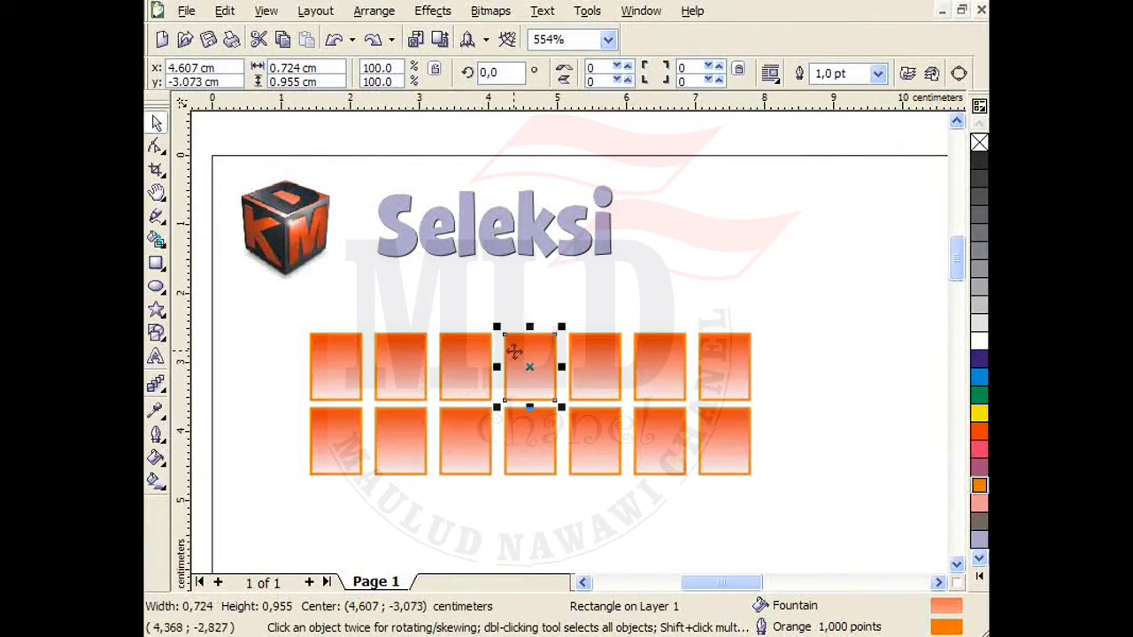
Select the upper-row rectangles singly in sequence, from the first to the seventh.
{"action": "left_click", "coordinate": [326, 367]}
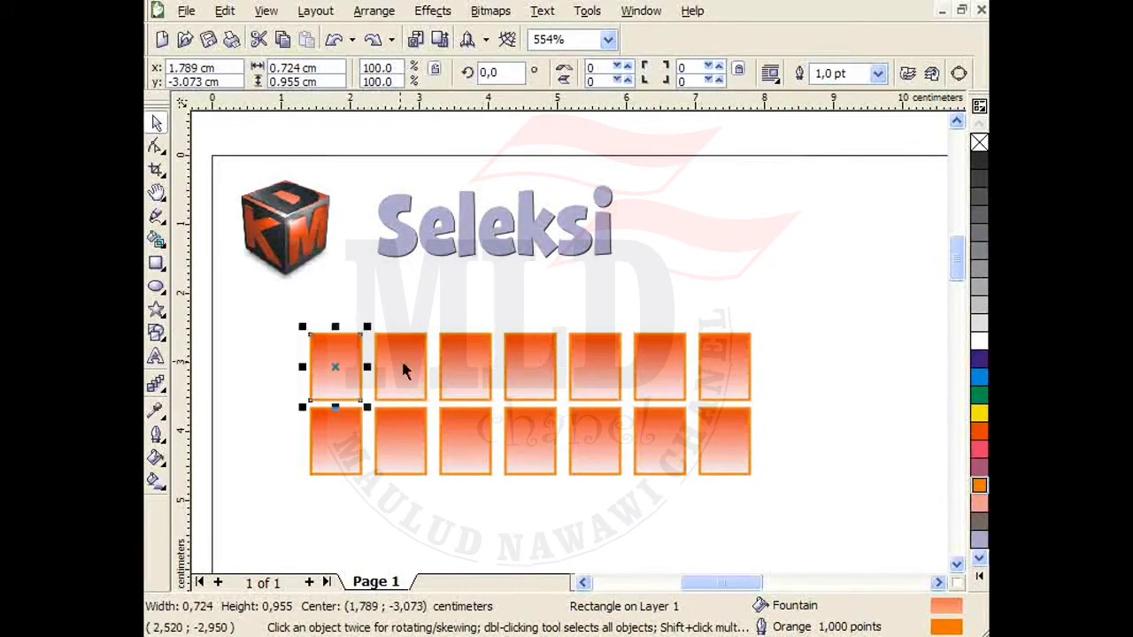
{"action": "left_click", "coordinate": [402, 370]}
{"action": "left_click", "coordinate": [449, 372]}
{"action": "left_click", "coordinate": [533, 375]}
{"action": "left_click", "coordinate": [588, 377]}
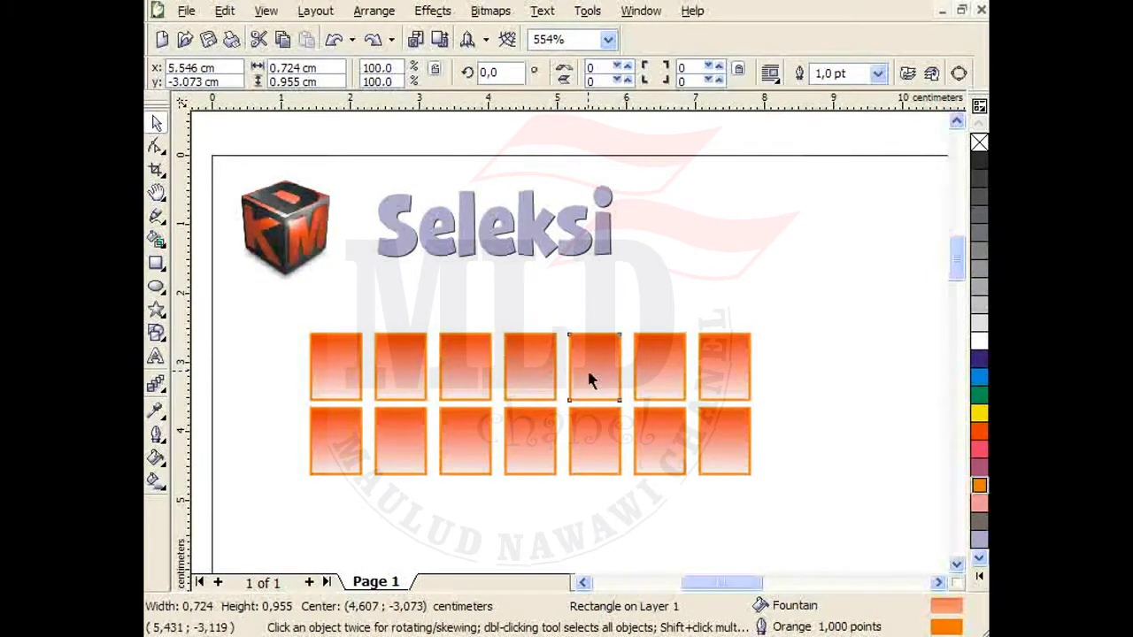
{"action": "left_click", "coordinate": [664, 379]}
{"action": "left_click", "coordinate": [727, 379]}
{"action": "left_click", "coordinate": [740, 379]}
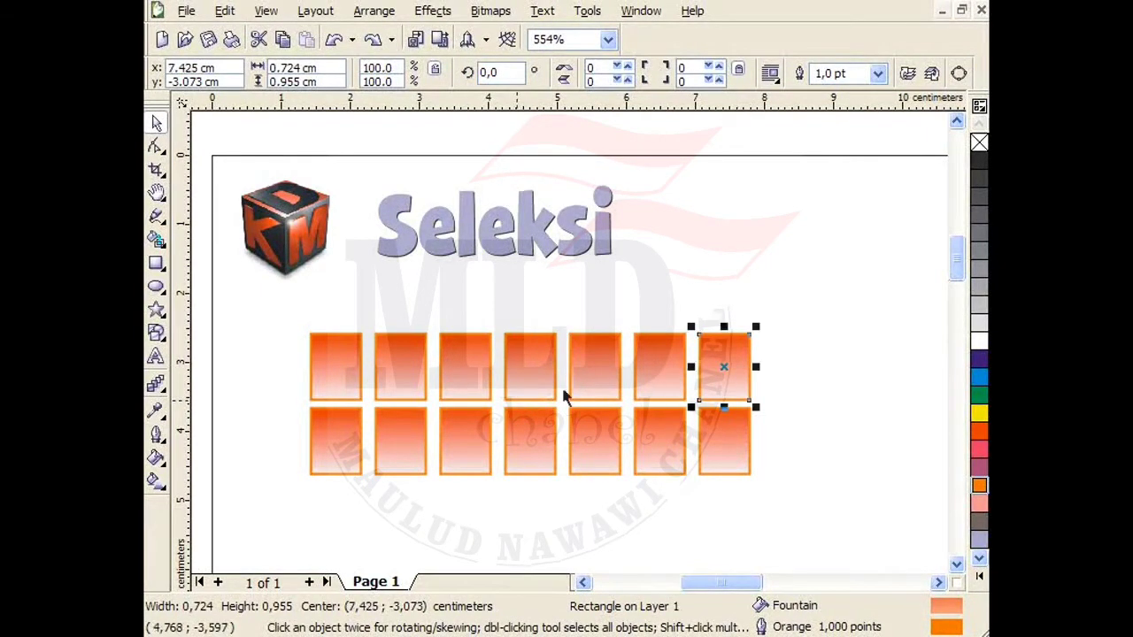
Marquee-select the four rectangles in the first two columns and clear the selection.
{"action": "left_click_drag", "start_coordinate": [289, 313], "coordinate": [296, 341]}
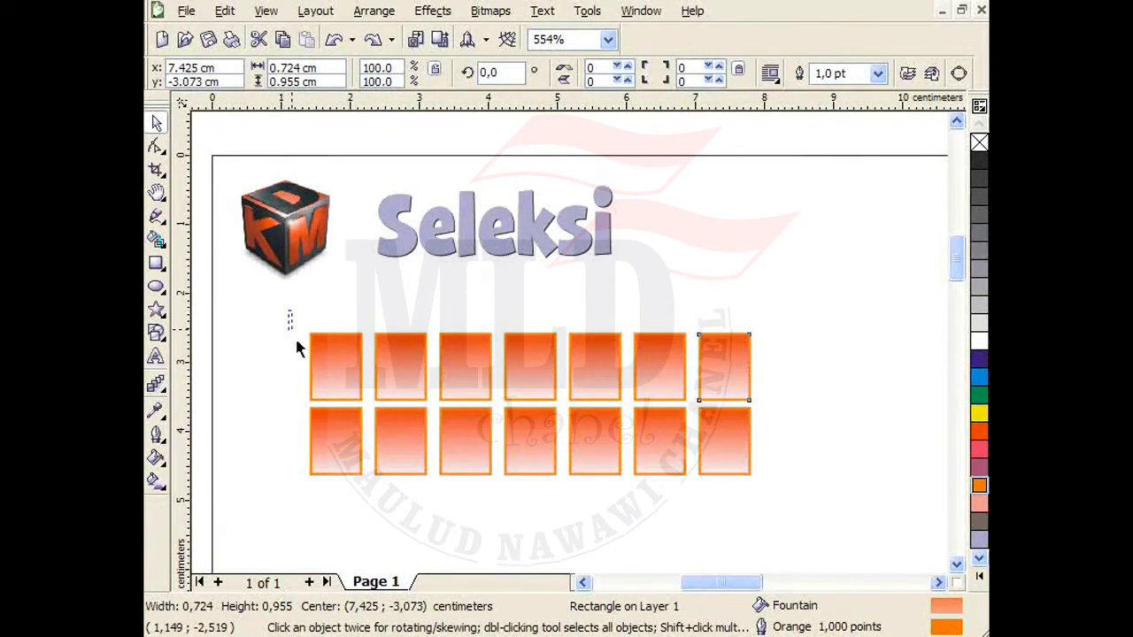
{"action": "left_click_drag", "start_coordinate": [326, 381], "coordinate": [370, 412]}
{"action": "left_click_drag", "start_coordinate": [288, 302], "coordinate": [432, 498]}
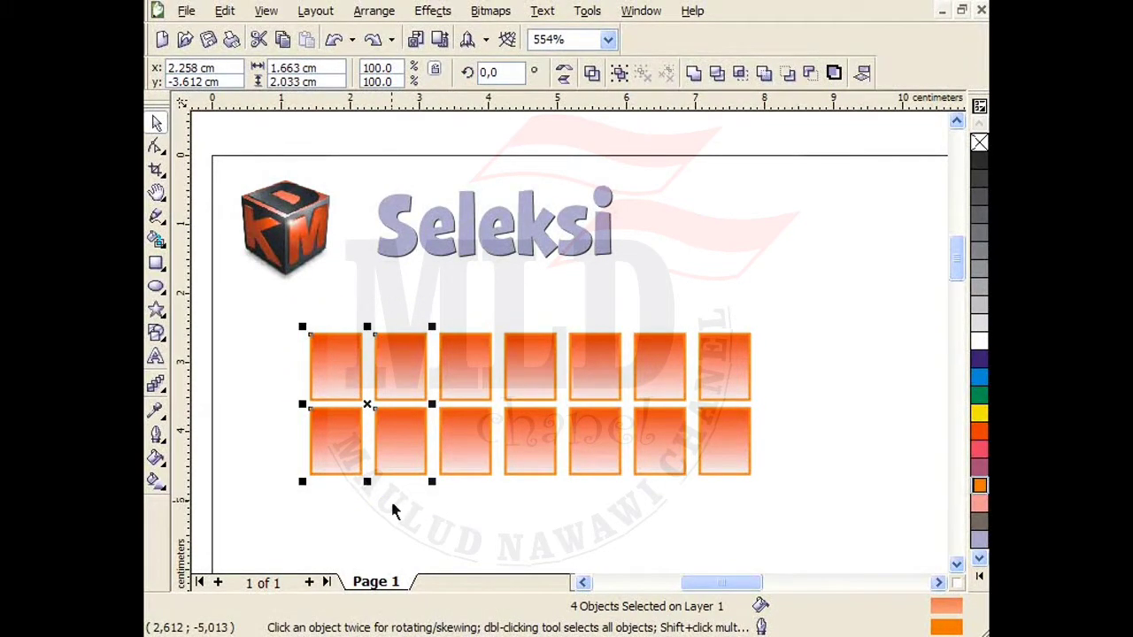
{"action": "left_click", "coordinate": [288, 363]}
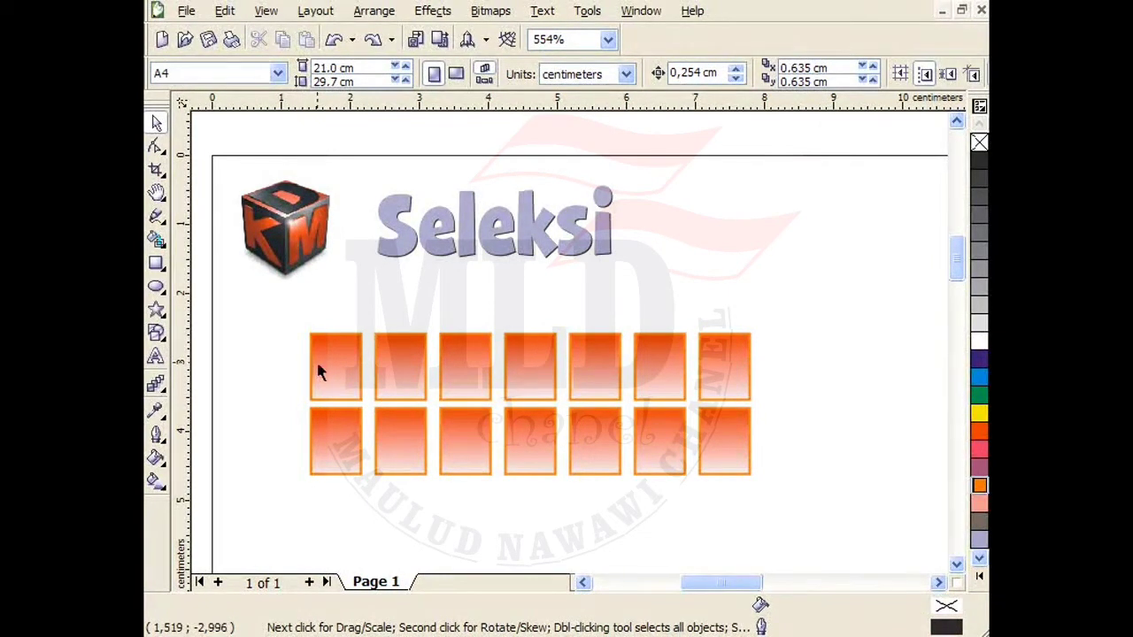
Move the first upper-row and sixth lower-row rectangles together toward the upper right, undo the move and deselect them.
{"action": "left_click", "coordinate": [317, 365]}
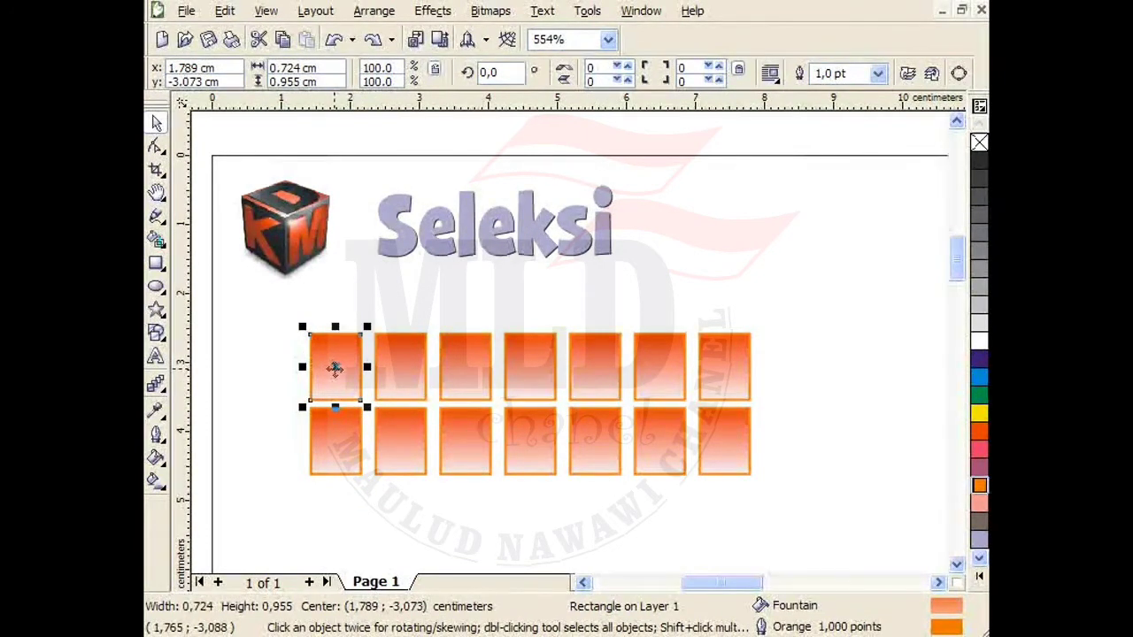
{"action": "left_click", "coordinate": [650, 462], "text": "shift"}
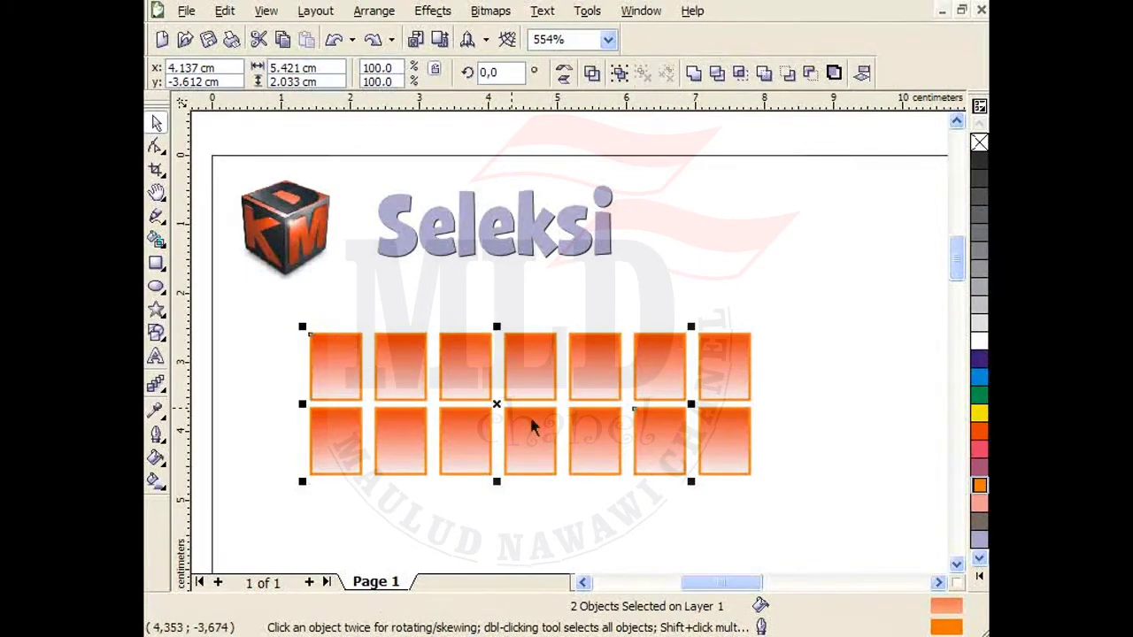
{"action": "left_click_drag", "start_coordinate": [496, 405], "coordinate": [816, 301]}
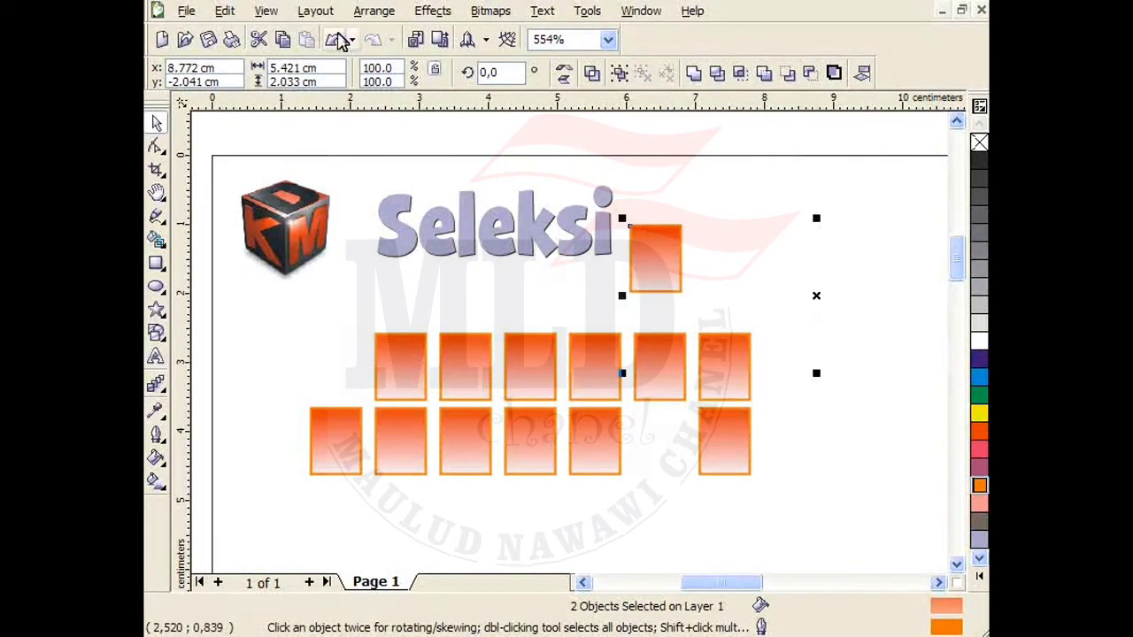
{"action": "left_click", "coordinate": [337, 41]}
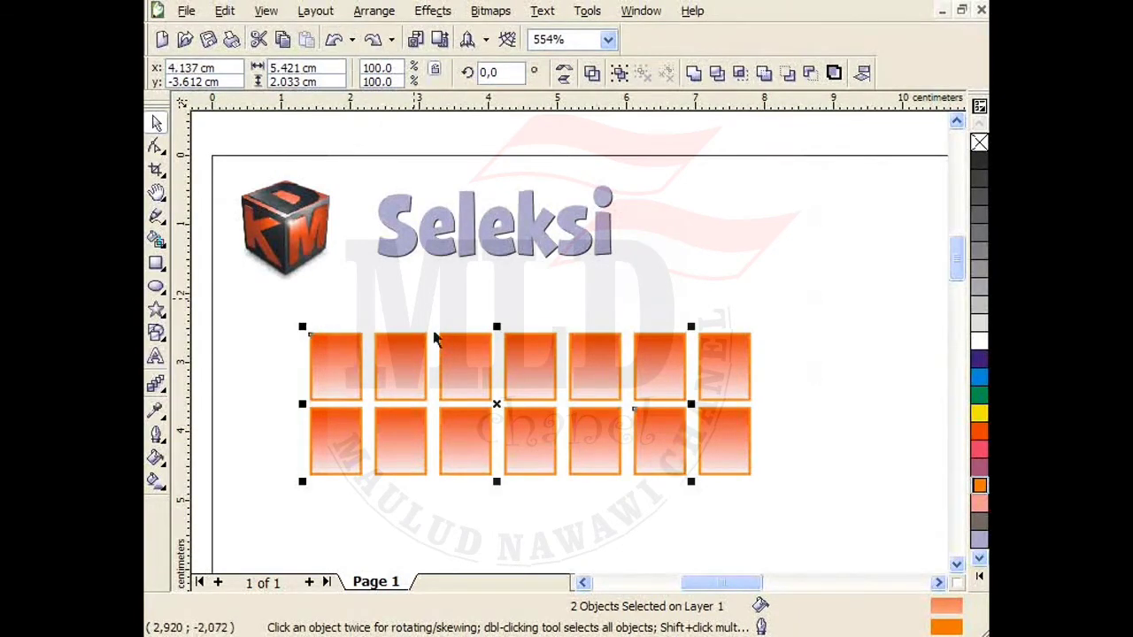
{"action": "left_click", "coordinate": [420, 319]}
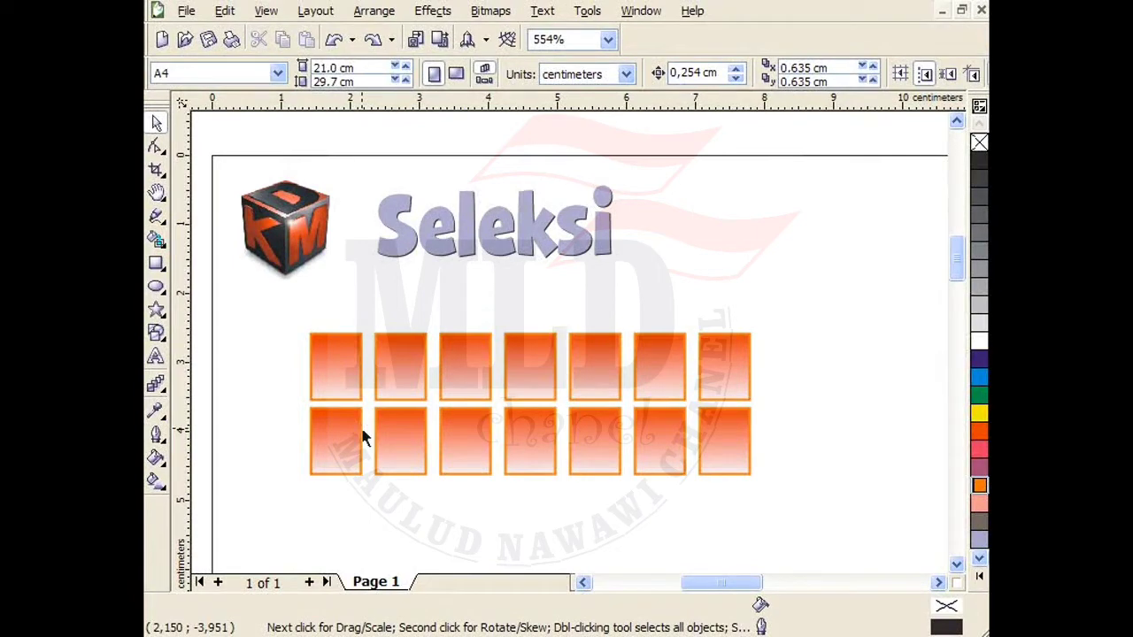
Build a multiple selection of the first four upper-row rectangles and the fourth lower-row rectangle, and clear it.
{"action": "left_click", "coordinate": [339, 377]}
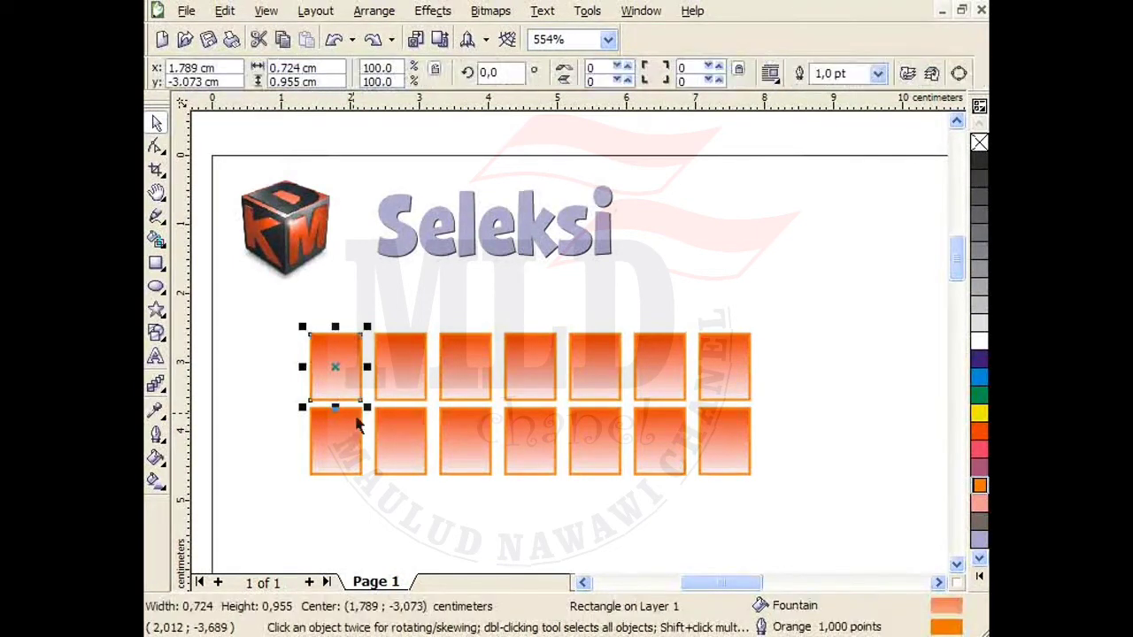
{"action": "left_click", "coordinate": [403, 420], "text": "shift"}
{"action": "left_click", "coordinate": [414, 383], "text": "shift"}
{"action": "left_click", "coordinate": [459, 384], "text": "shift"}
{"action": "left_click", "coordinate": [518, 391], "text": "shift"}
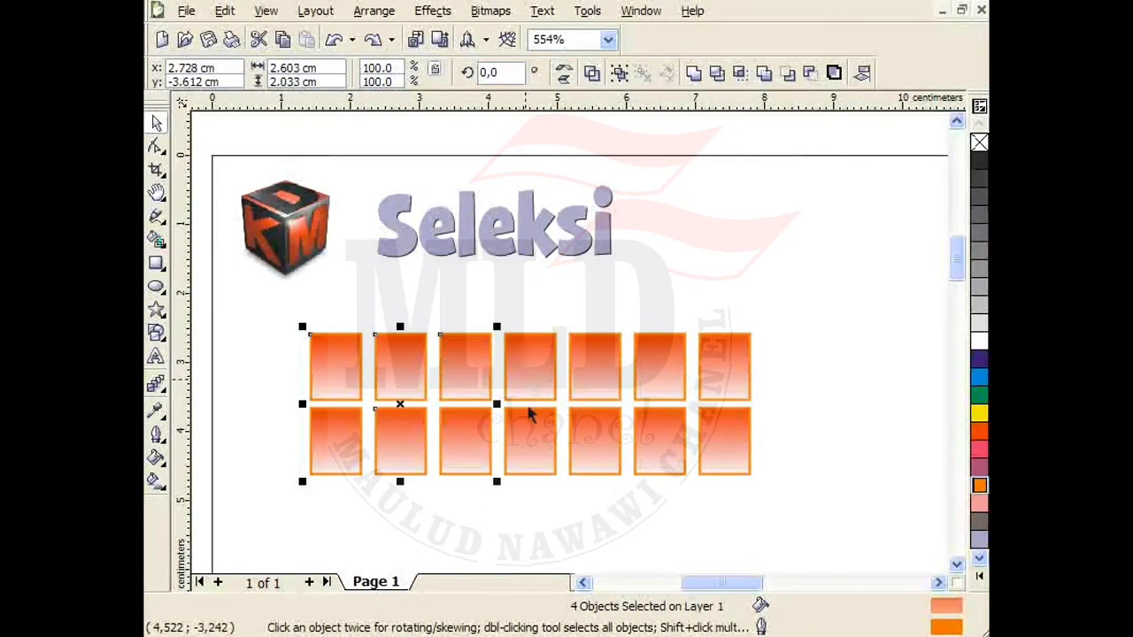
{"action": "left_click", "coordinate": [533, 418], "text": "shift"}
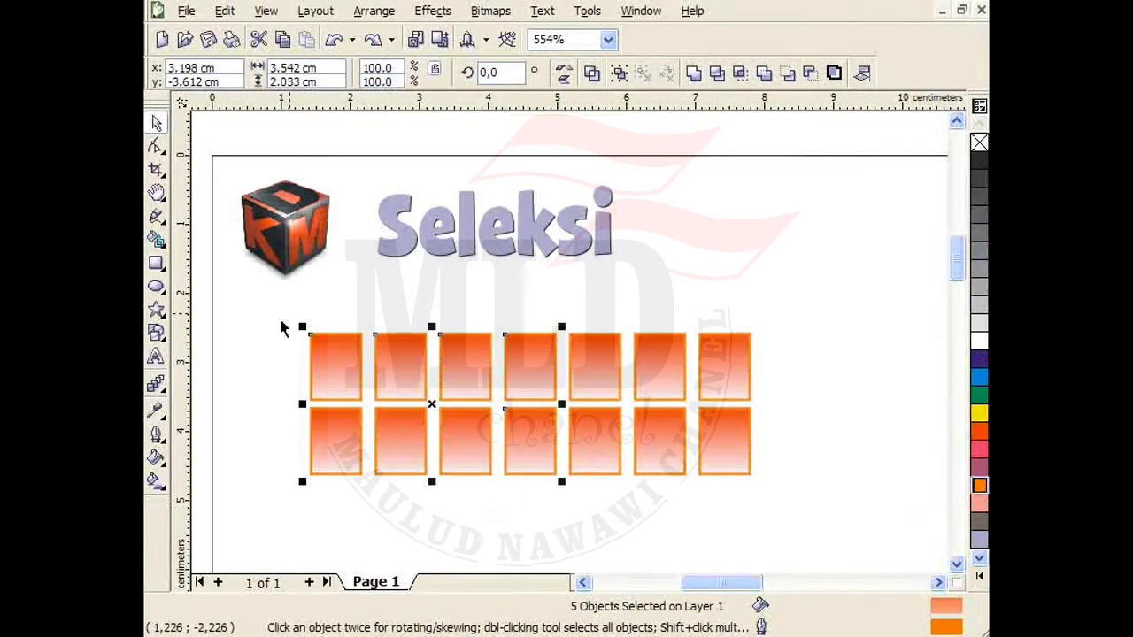
{"action": "left_click", "coordinate": [761, 276]}
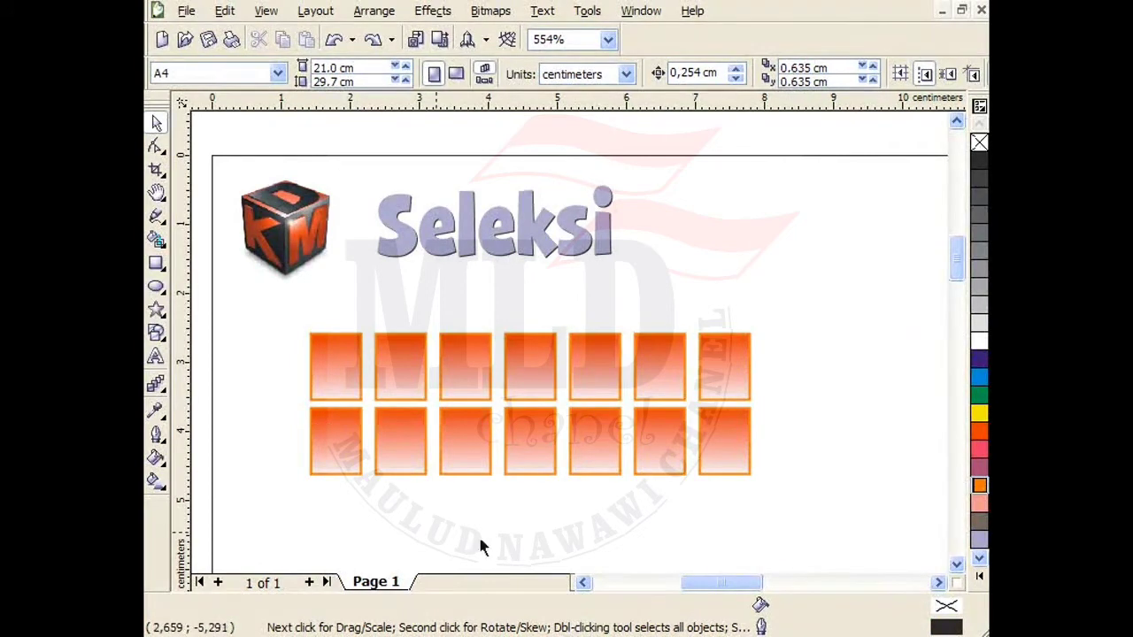
Select all objects on the page and clear the selection, repeating this with the different select-all methods.
{"action": "left_click", "coordinate": [227, 13]}
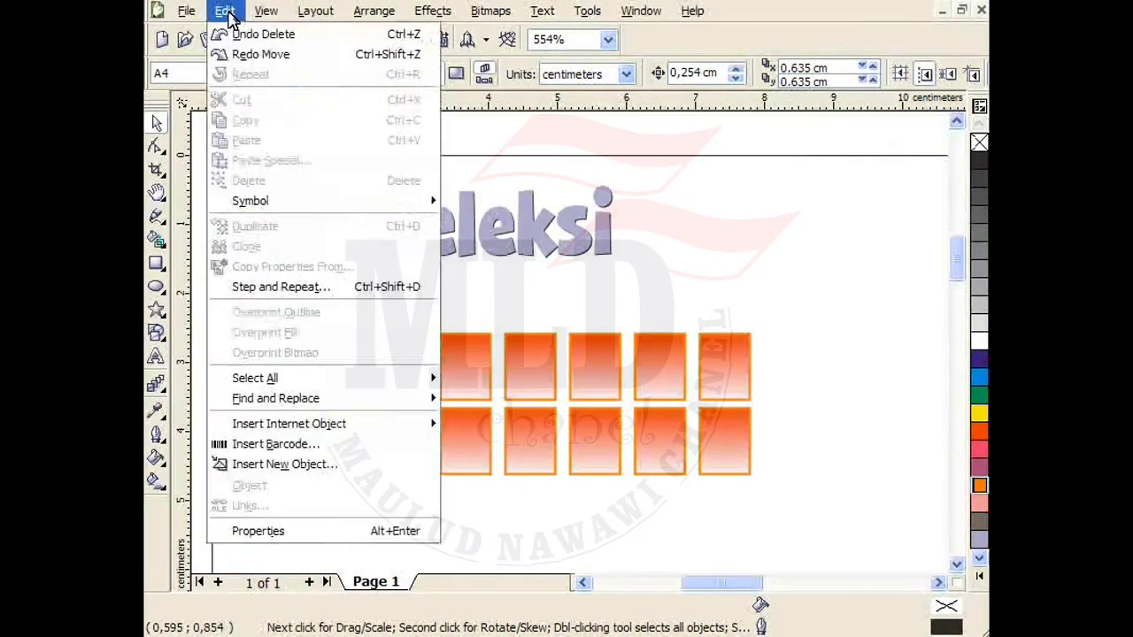
{"action": "mouse_move", "coordinate": [292, 382]}
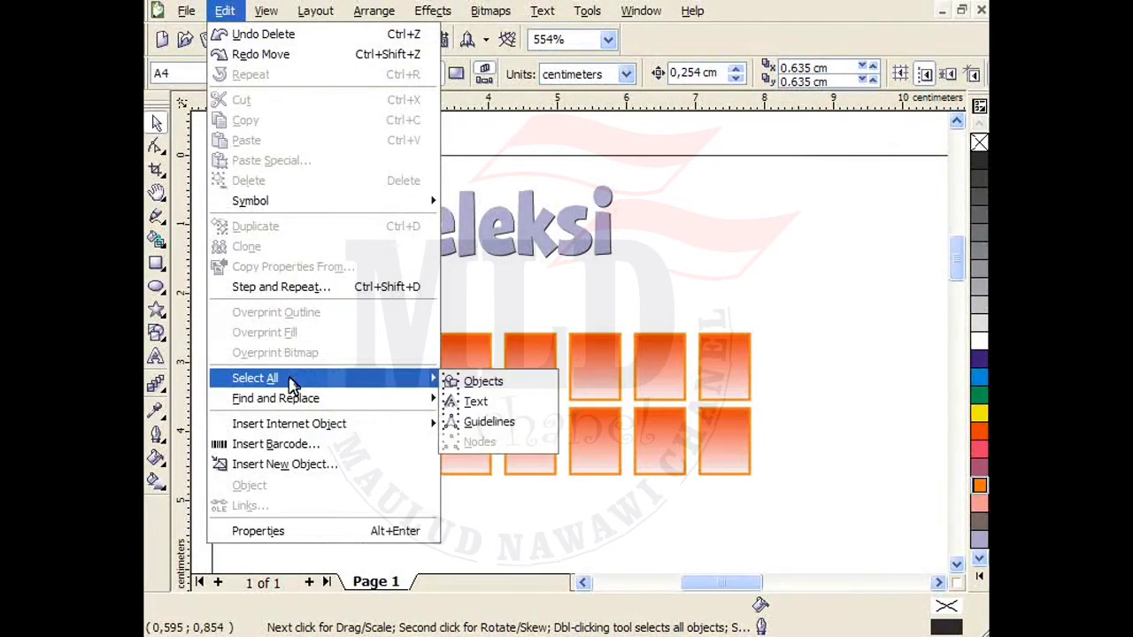
{"action": "left_click", "coordinate": [483, 381]}
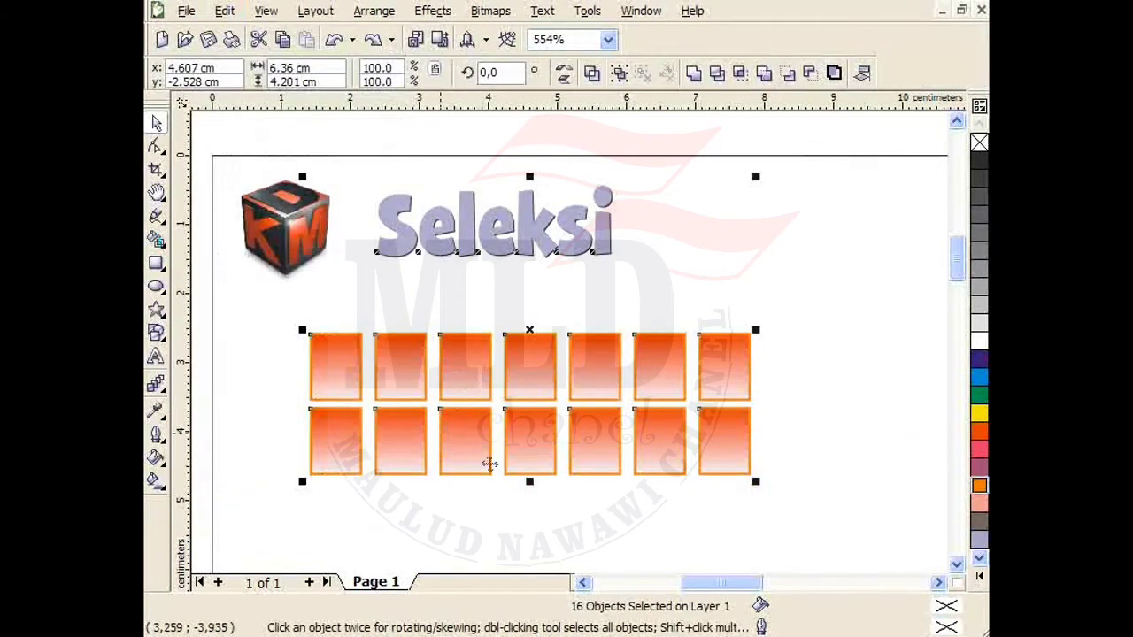
{"action": "left_click", "coordinate": [622, 547]}
{"action": "key", "text": "ctrl+a"}
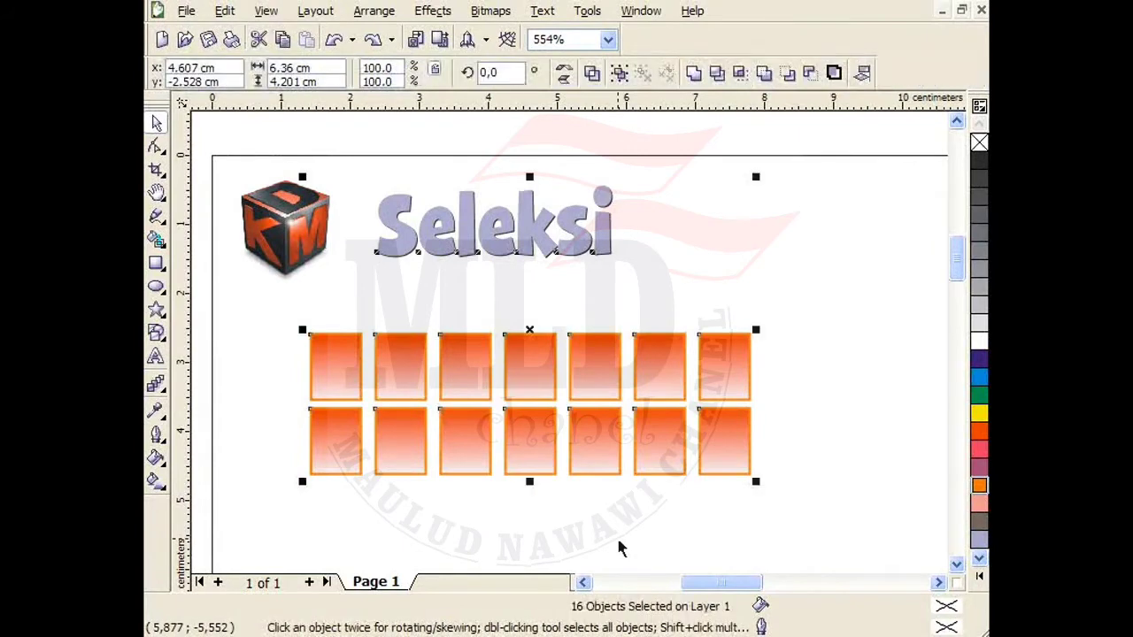
{"action": "left_click", "coordinate": [618, 544]}
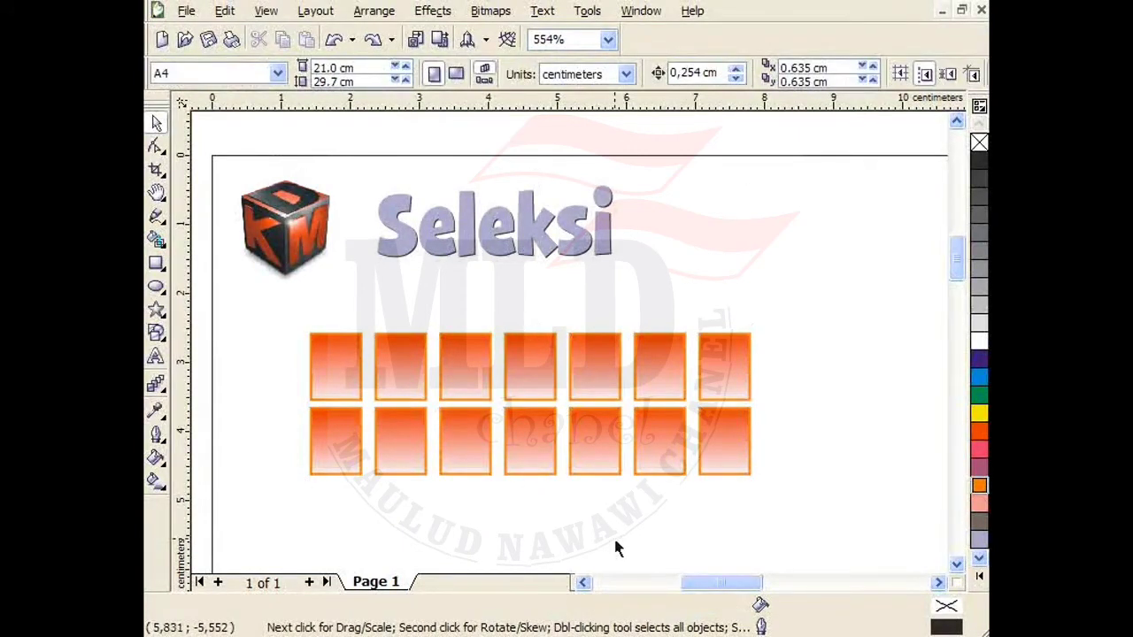
{"action": "double_click", "coordinate": [155, 124]}
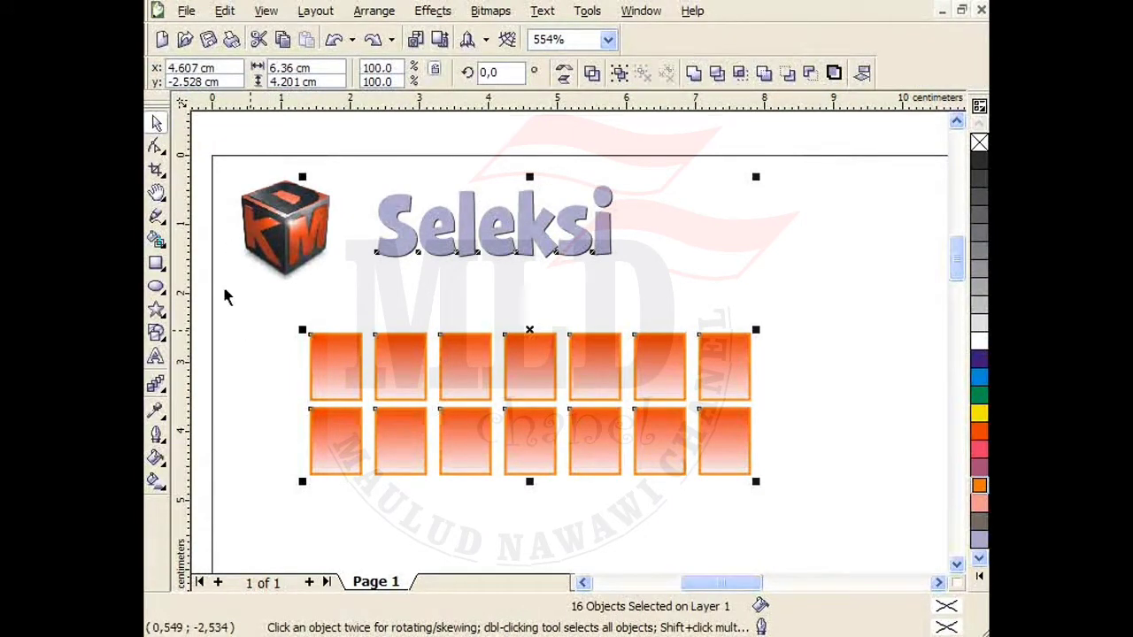
{"action": "left_click", "coordinate": [247, 381]}
{"action": "double_click", "coordinate": [156, 124]}
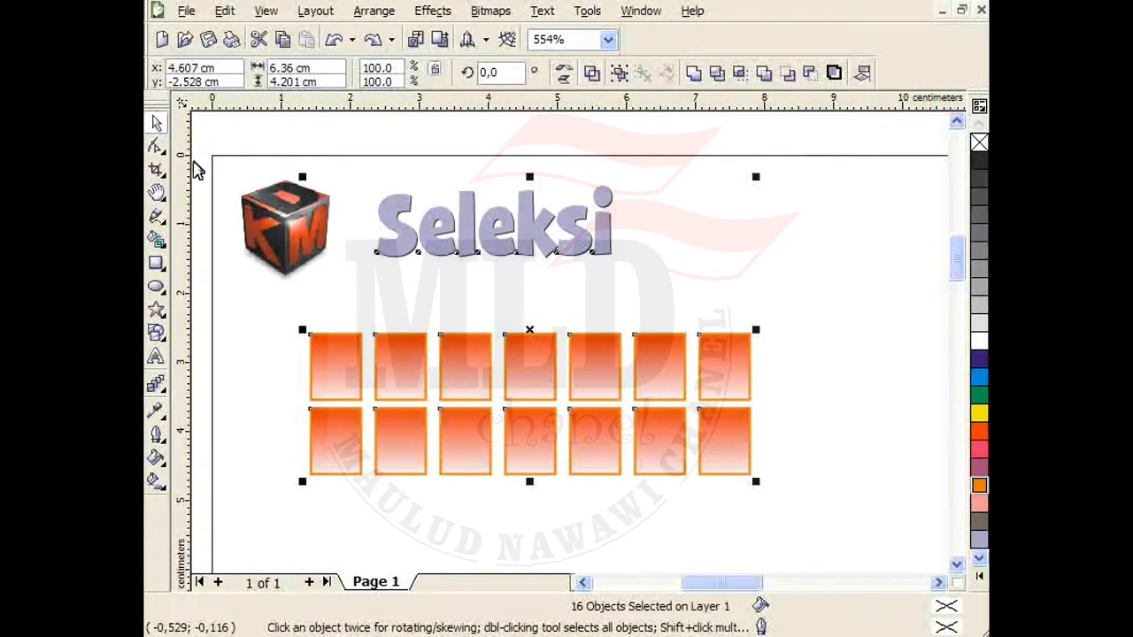
{"action": "key", "text": "Escape"}
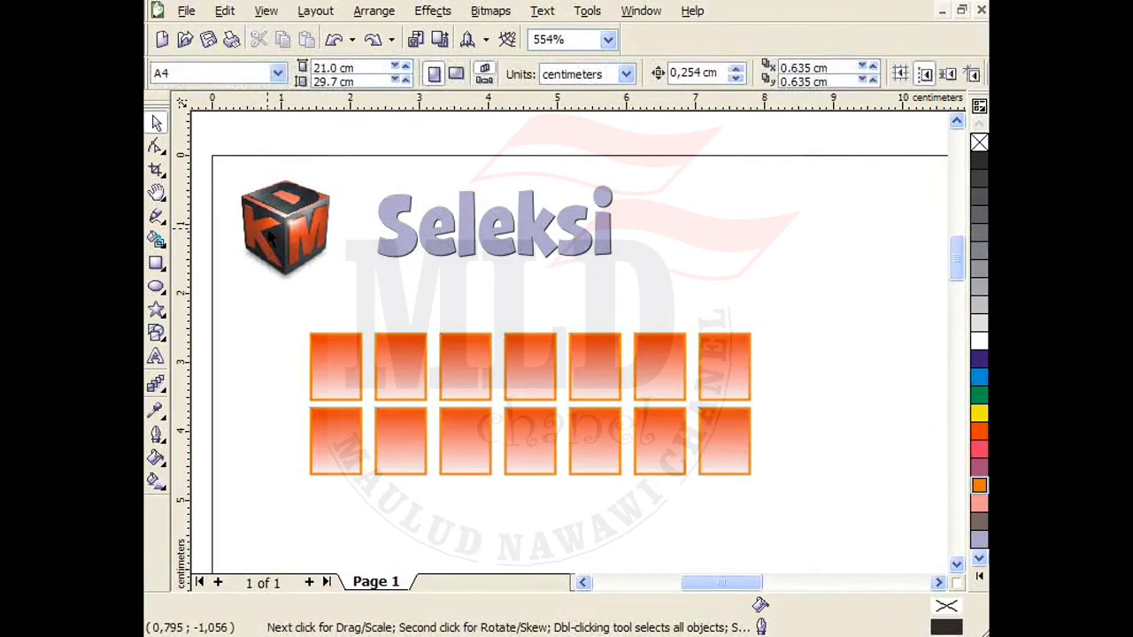
Unlock the cube logo bitmap and select all objects on the page including the logo.
{"action": "right_click", "coordinate": [269, 234]}
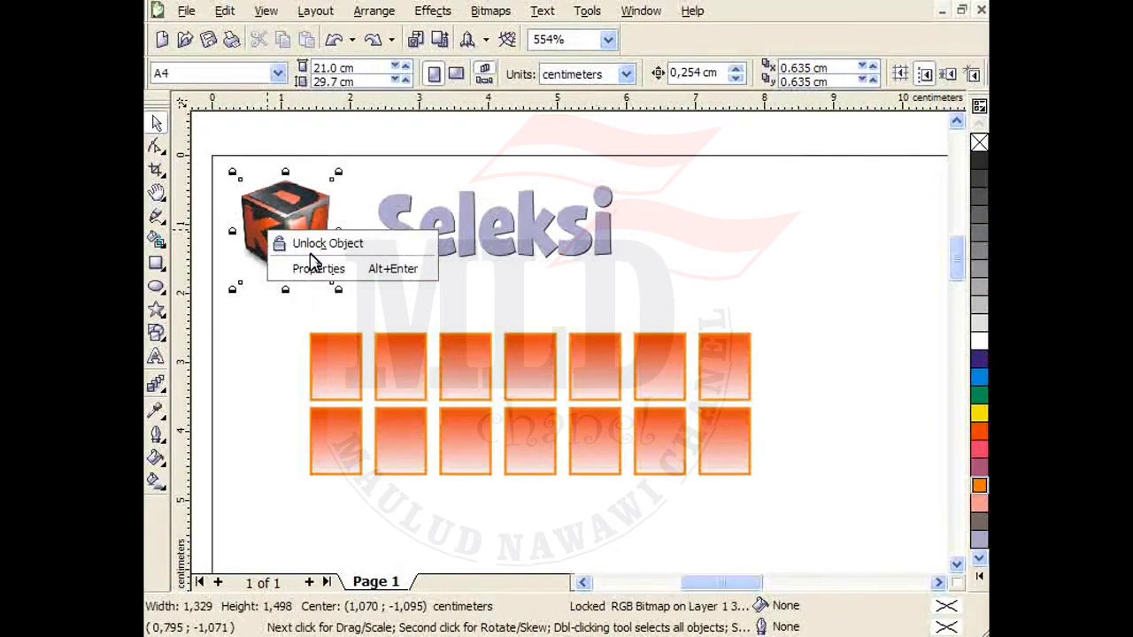
{"action": "left_click", "coordinate": [318, 245]}
{"action": "left_click", "coordinate": [249, 325]}
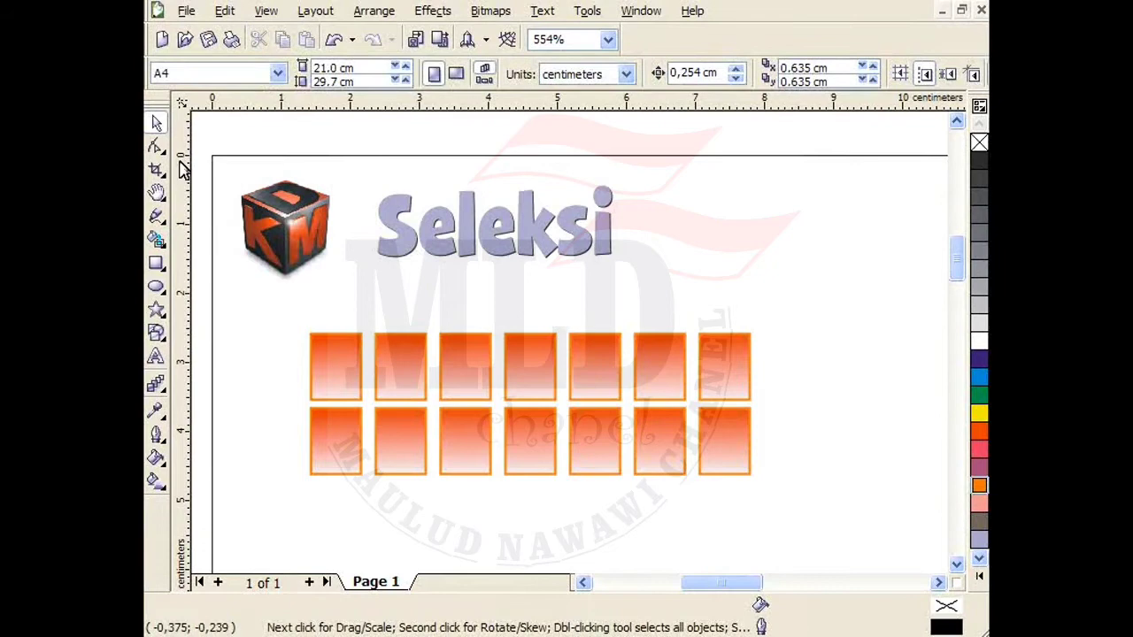
{"action": "double_click", "coordinate": [157, 124]}
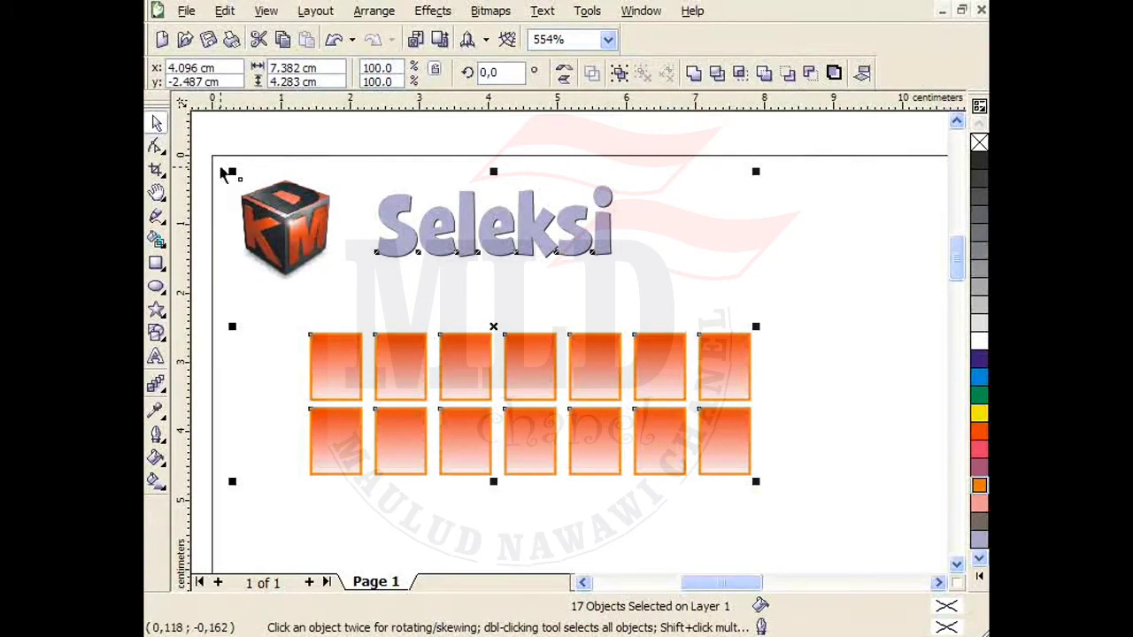
Lock the cube logo bitmap and clear the selection.
{"action": "left_click", "coordinate": [248, 199]}
{"action": "right_click", "coordinate": [269, 232]}
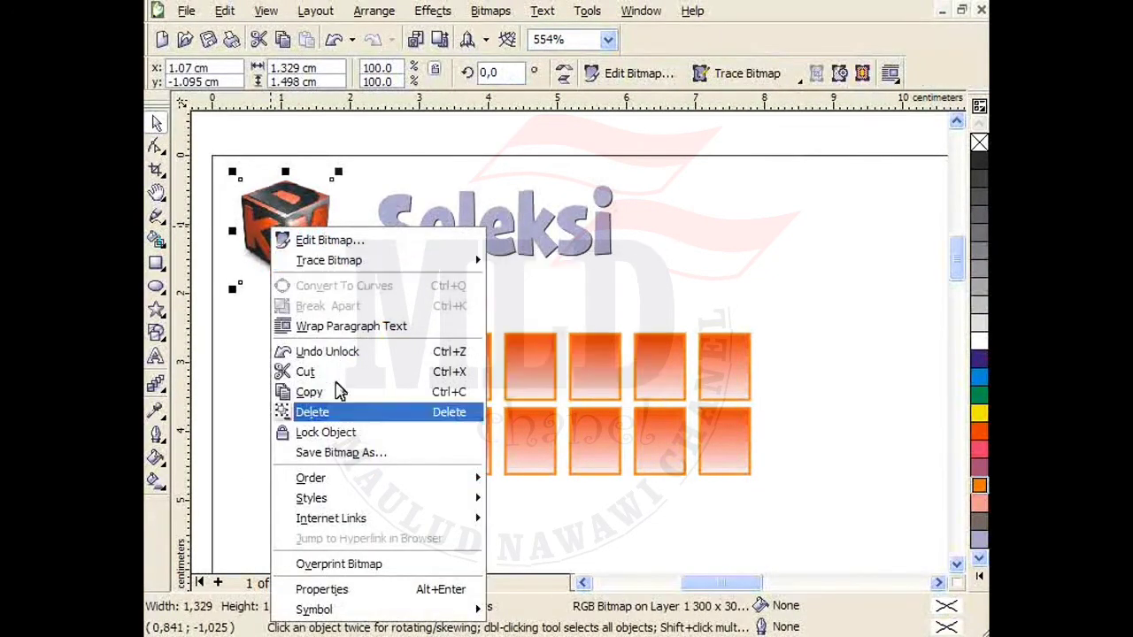
{"action": "left_click", "coordinate": [330, 433]}
{"action": "left_click", "coordinate": [255, 330]}
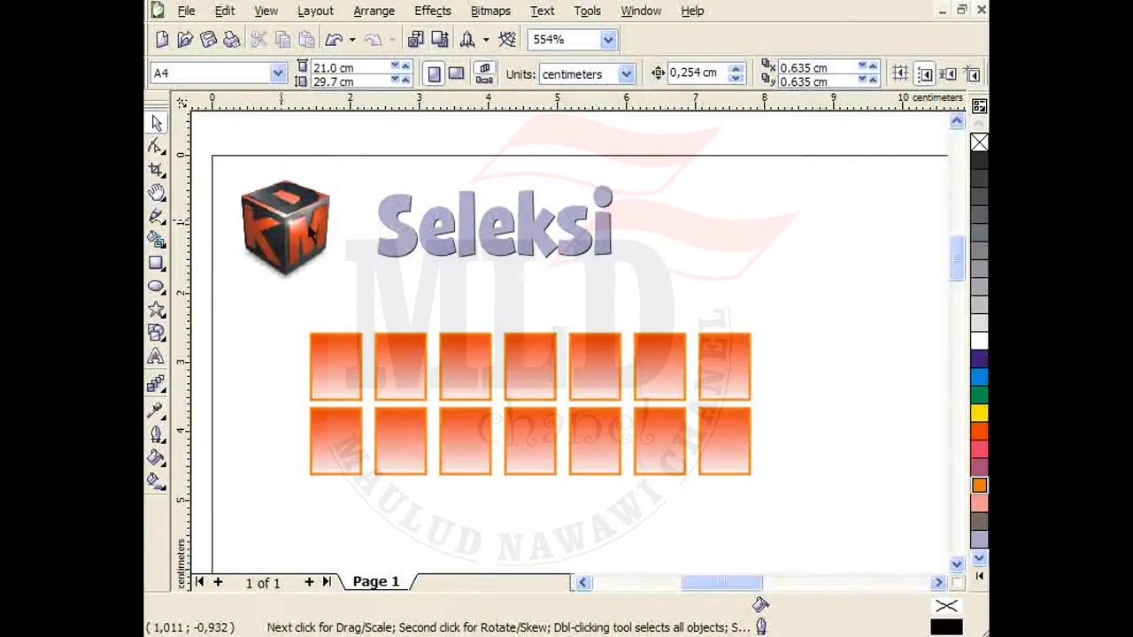
{"action": "left_click", "coordinate": [244, 259]}
{"action": "left_click", "coordinate": [241, 325]}
Cycle the selection object by object from the Seleksi text through the rectangles to the first upper-row rectangle.
{"action": "left_click", "coordinate": [354, 392]}
{"action": "key", "text": "Tab"}
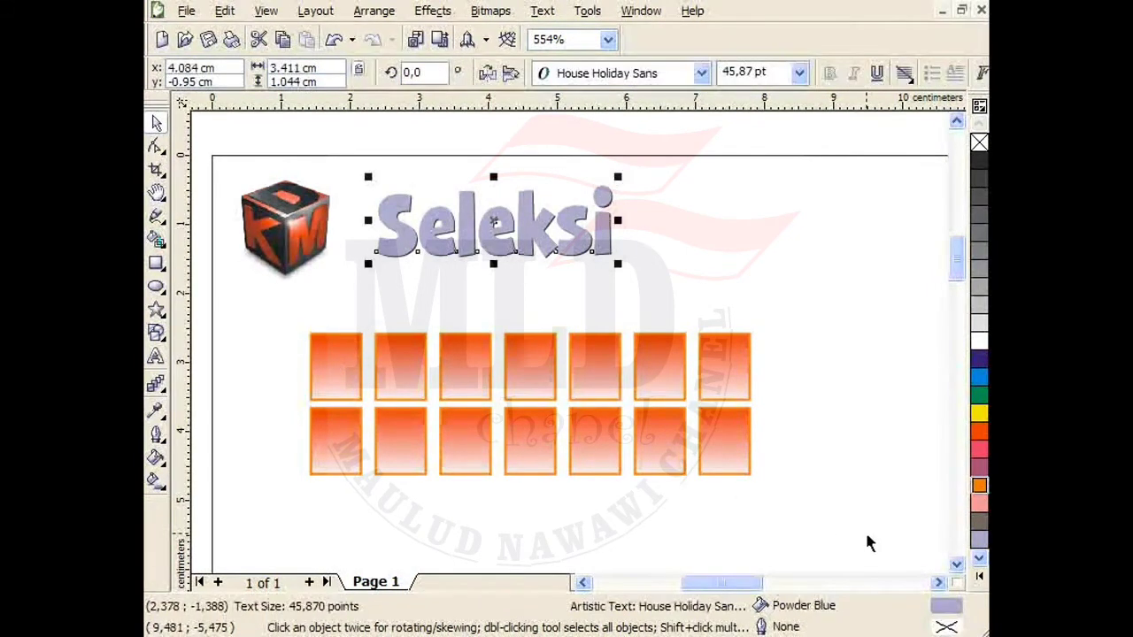
{"action": "key", "text": "Tab"}
{"action": "key", "text": "Tab"}
{"action": "key", "text": "Tab"}
{"action": "key", "text": "Tab"}
{"action": "key", "text": "Tab"}
{"action": "key", "text": "Tab"}
{"action": "key", "text": "Tab"}
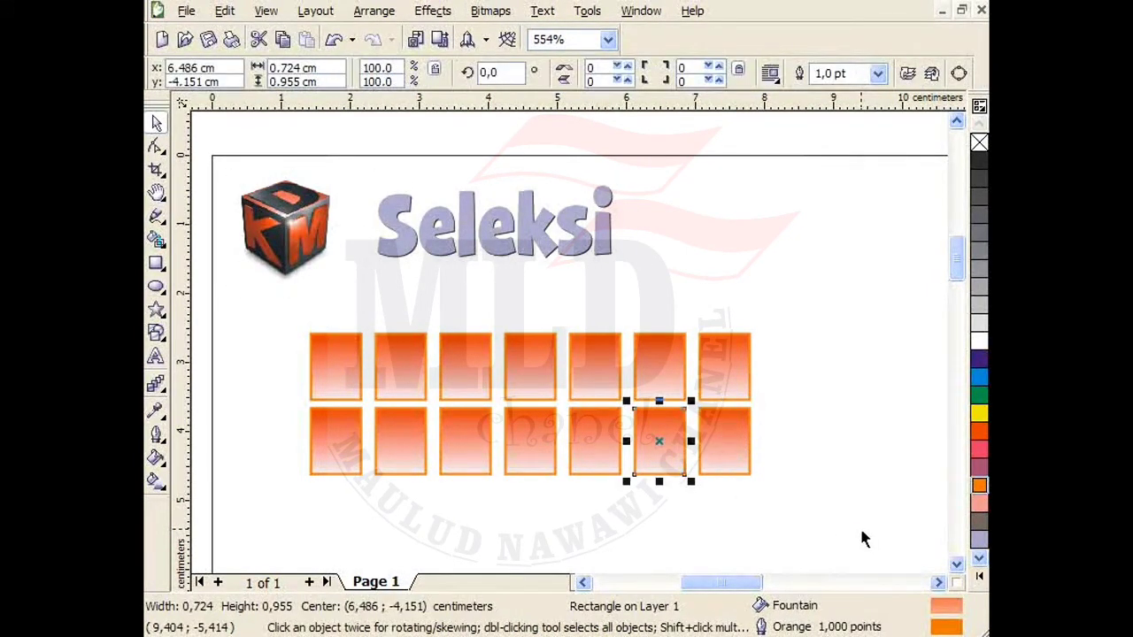
{"action": "key", "text": "Tab"}
{"action": "key", "text": "Tab"}
{"action": "key", "text": "Tab"}
{"action": "key", "text": "Tab"}
{"action": "key", "text": "Tab"}
{"action": "key", "text": "Tab"}
{"action": "key", "text": "Tab"}
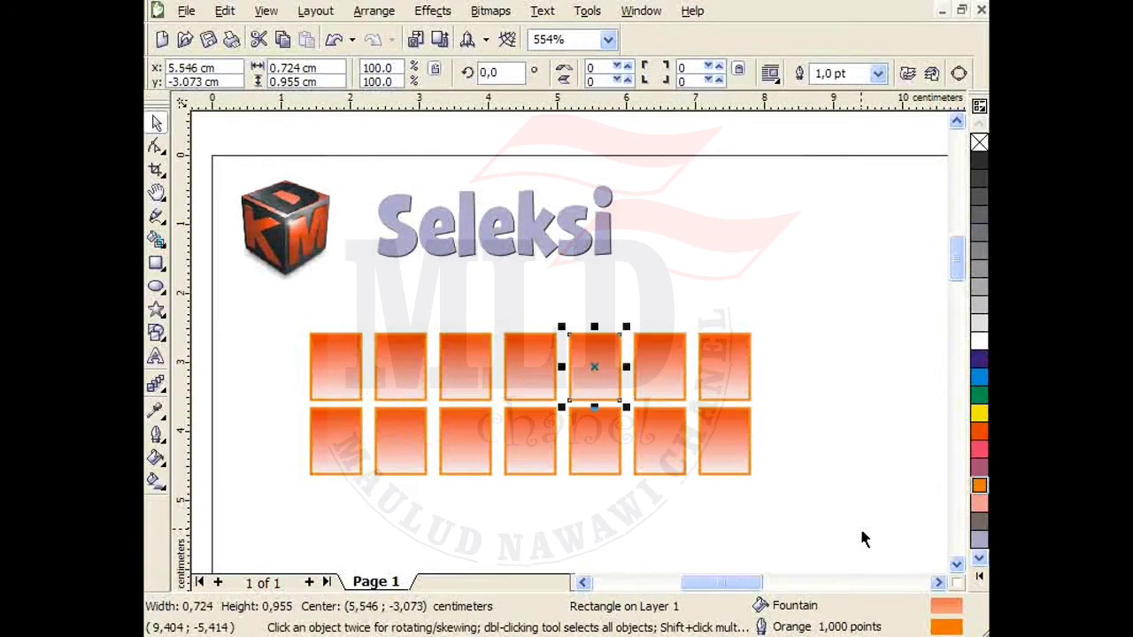
{"action": "key", "text": "Tab"}
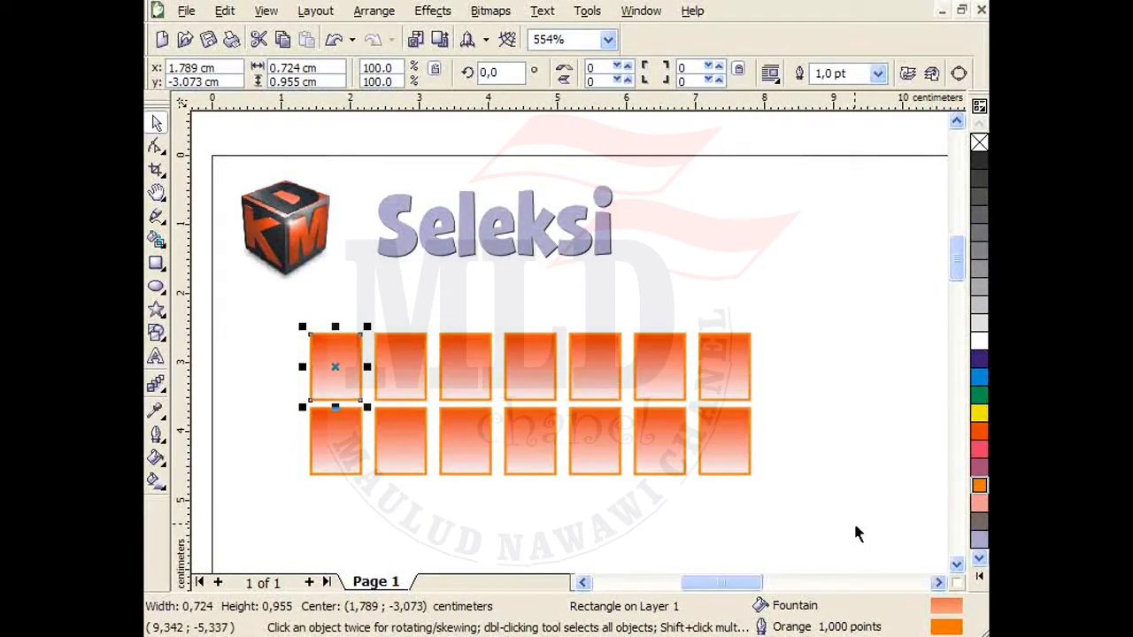
Cycle the selection object by object in reverse order from the first upper-row rectangle to the last lower-row rectangle.
{"action": "key", "text": "shift+Tab"}
{"action": "key", "text": "shift+Tab"}
{"action": "key", "text": "shift+Tab"}
{"action": "key", "text": "shift+Tab"}
{"action": "key", "text": "shift+Tab"}
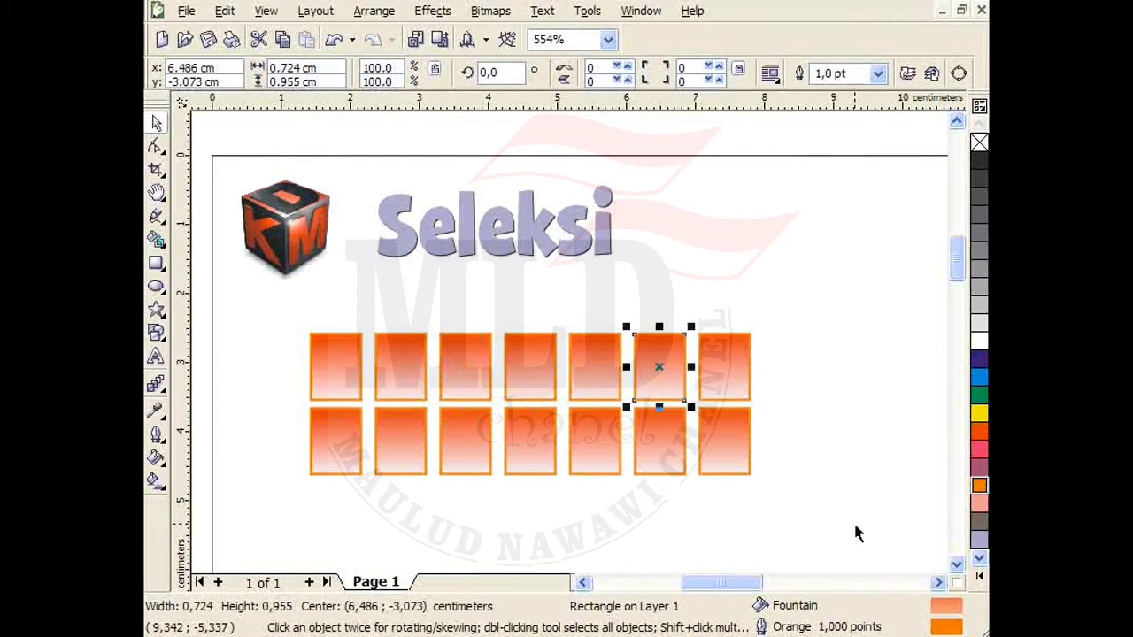
{"action": "key", "text": "shift+Tab"}
{"action": "key", "text": "shift+Tab"}
{"action": "key", "text": "shift+Tab"}
{"action": "key", "text": "shift+Tab"}
{"action": "key", "text": "shift+Tab"}
{"action": "key", "text": "shift+Tab"}
{"action": "key", "text": "shift+Tab"}
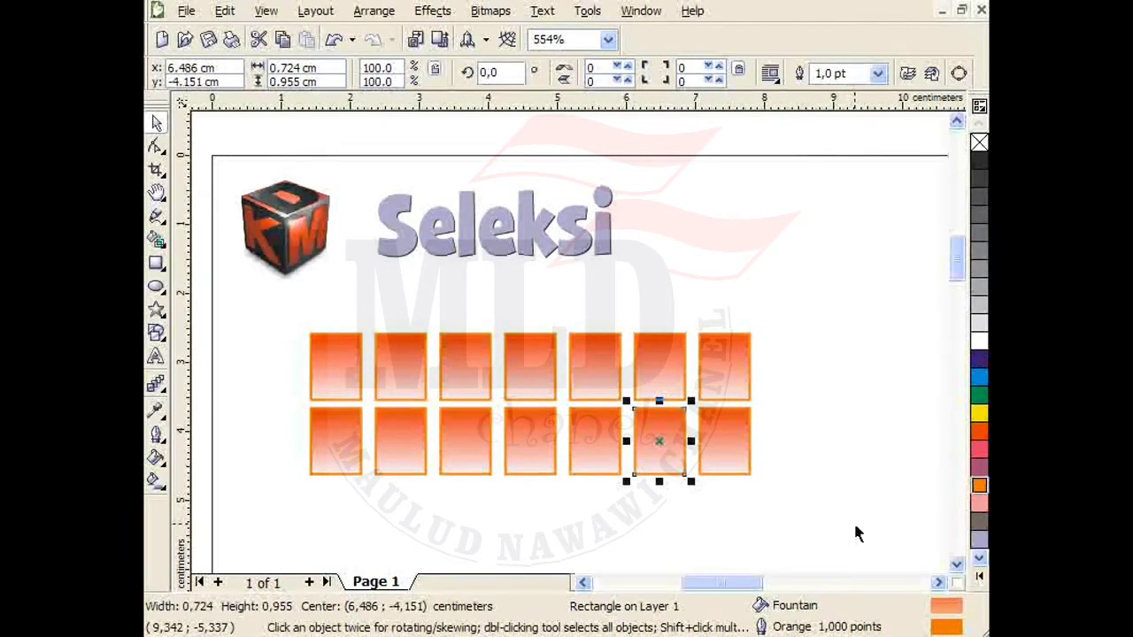
{"action": "key", "text": "shift+Tab"}
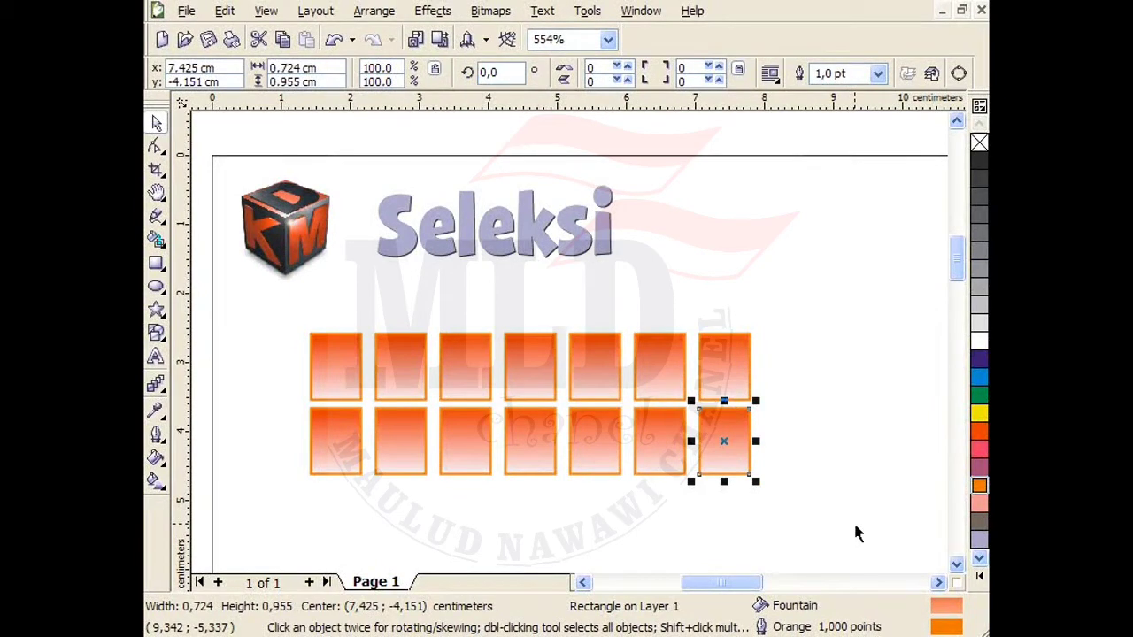
Cycle the selection back along the lower row from the last rectangle to the second one.
{"action": "key", "text": "Tab"}
{"action": "key", "text": "Tab"}
{"action": "key", "text": "Tab"}
{"action": "key", "text": "Tab"}
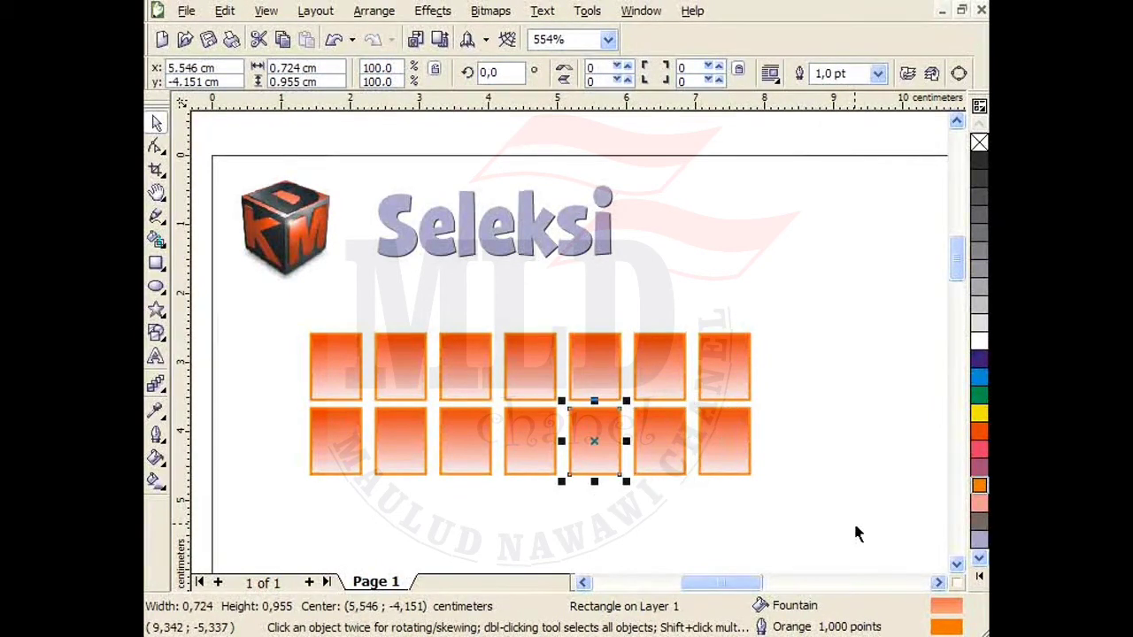
{"action": "key", "text": "Tab"}
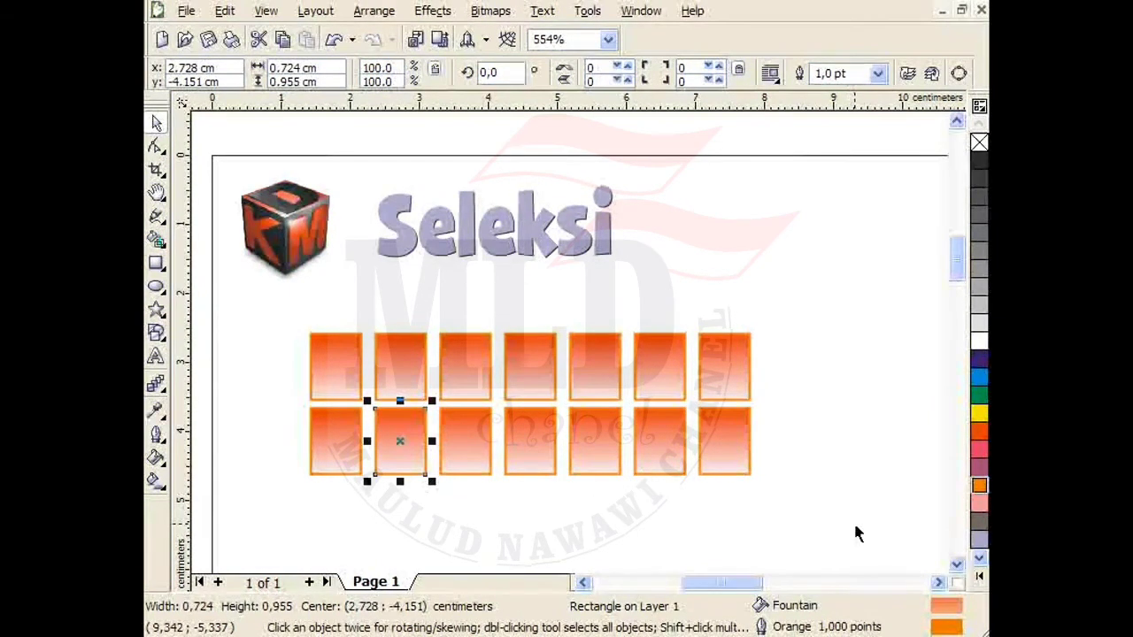
Reverse the cycling along the lower row to the sixth rectangle and clear the selection.
{"action": "key", "text": "shift+Tab"}
{"action": "key", "text": "shift+Tab"}
{"action": "key", "text": "shift+Tab"}
{"action": "key", "text": "shift+Tab"}
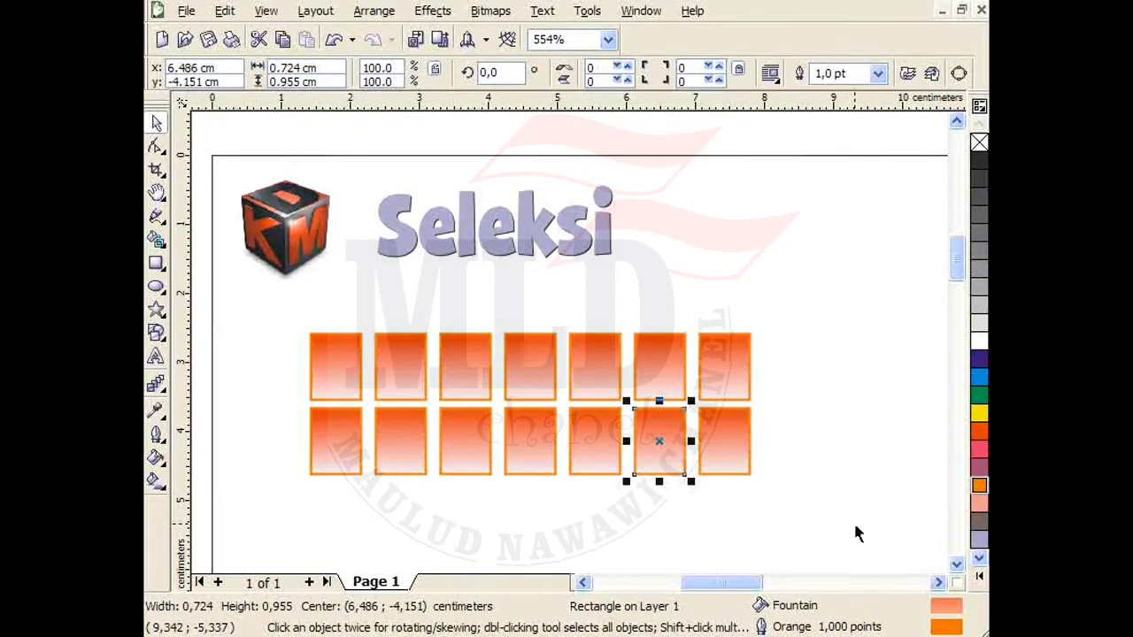
{"action": "left_click", "coordinate": [824, 489]}
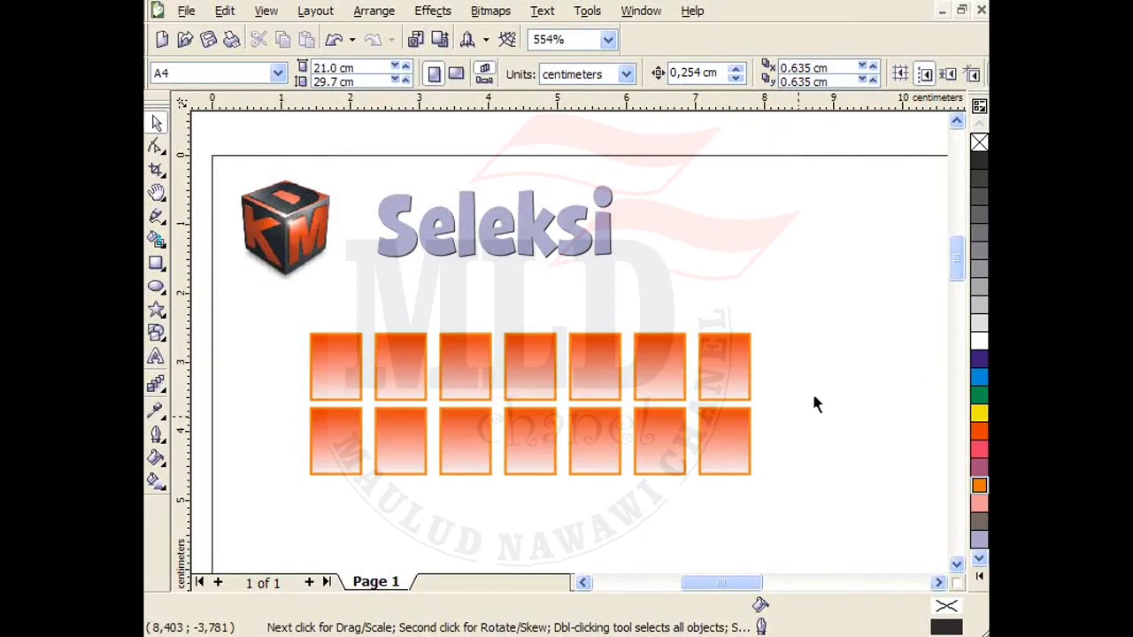
Marquee-select the last upper-row rectangle, comparing a marquee that only partly covers it with one that fully encloses it.
{"action": "left_click_drag", "start_coordinate": [798, 303], "coordinate": [629, 401]}
{"action": "left_click", "coordinate": [785, 363]}
{"action": "left_click_drag", "start_coordinate": [801, 352], "coordinate": [731, 379]}
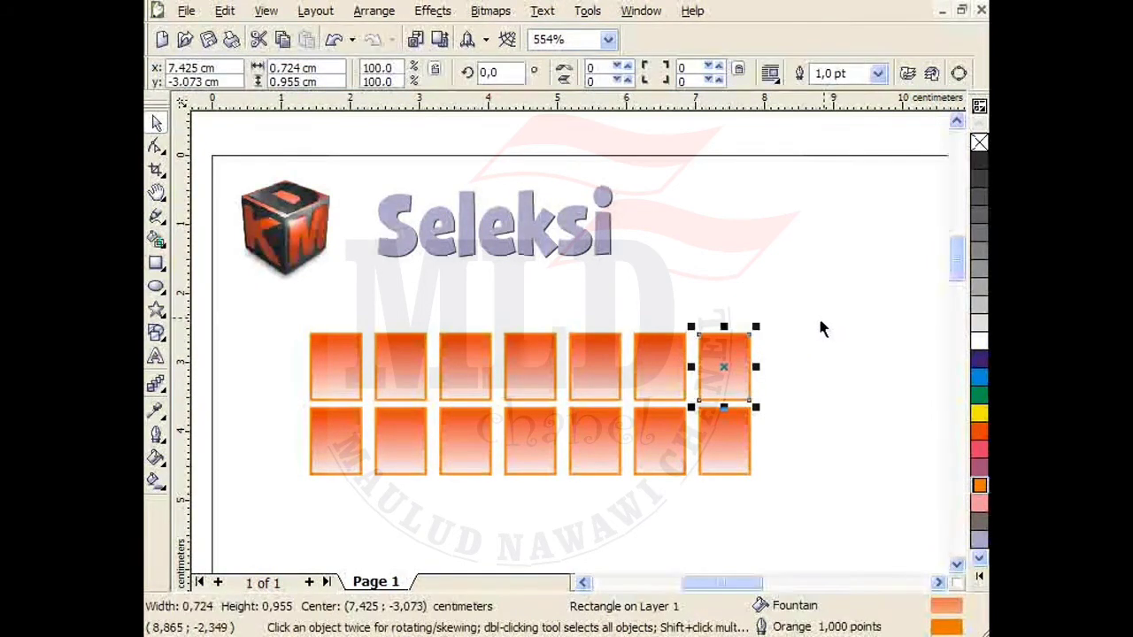
{"action": "left_click_drag", "start_coordinate": [802, 319], "coordinate": [693, 416]}
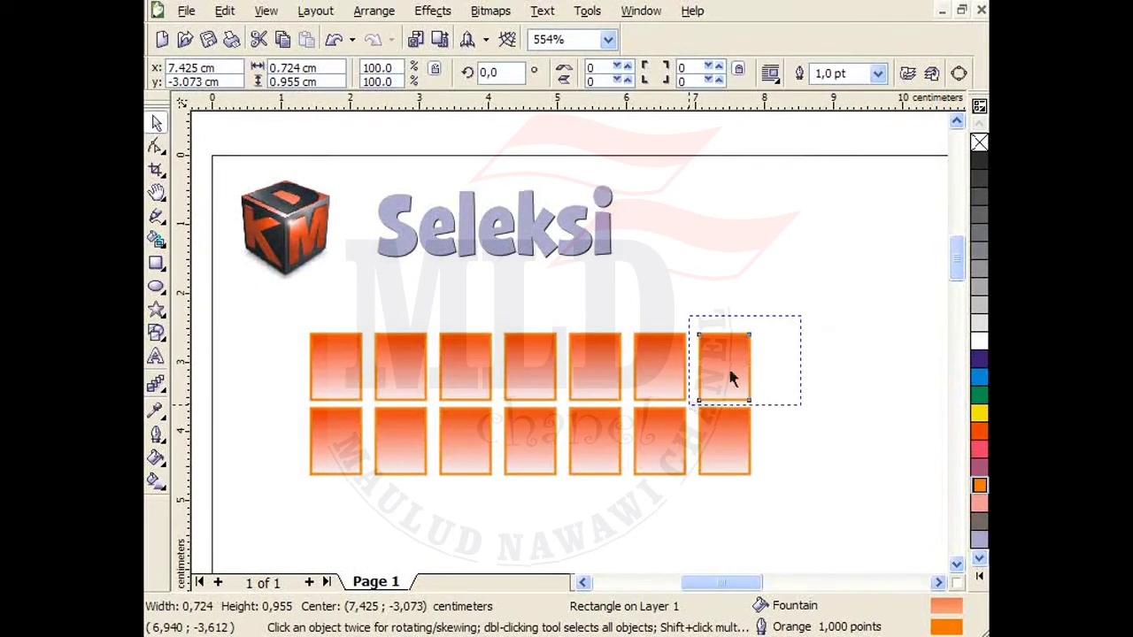
{"action": "left_click_drag", "start_coordinate": [732, 379], "coordinate": [731, 379]}
Select both rectangles of the last column with a marquee that only partly covers them, and clear the selection.
{"action": "left_click_drag", "start_coordinate": [827, 286], "coordinate": [716, 507]}
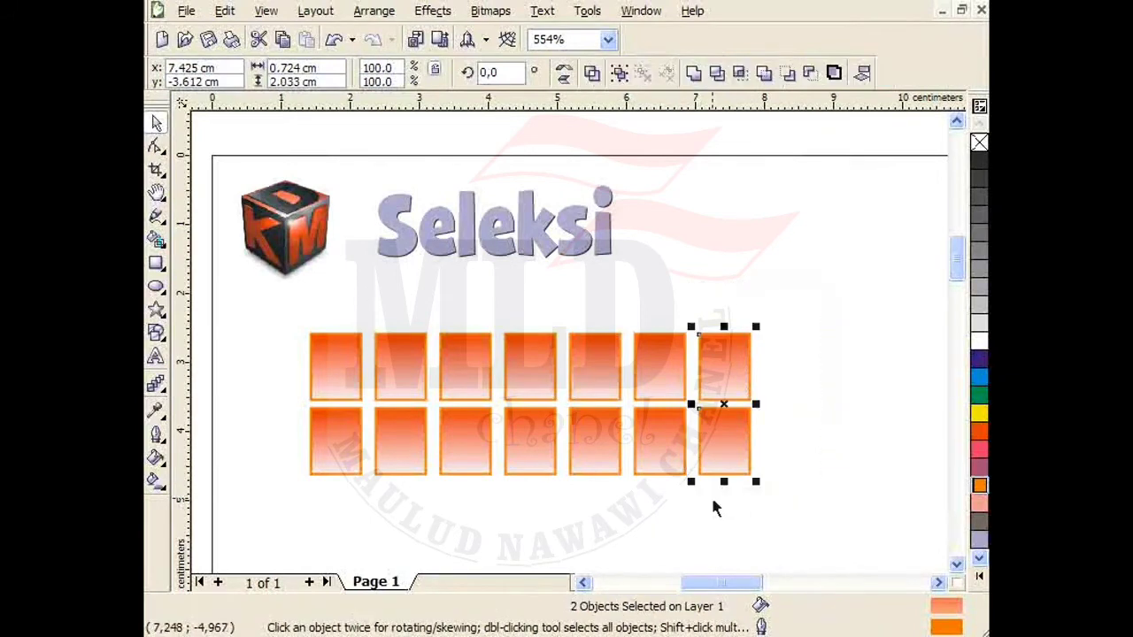
{"action": "left_click_drag", "start_coordinate": [788, 304], "coordinate": [783, 333]}
{"action": "left_click_drag", "start_coordinate": [705, 487], "coordinate": [693, 492]}
{"action": "left_click", "coordinate": [819, 372]}
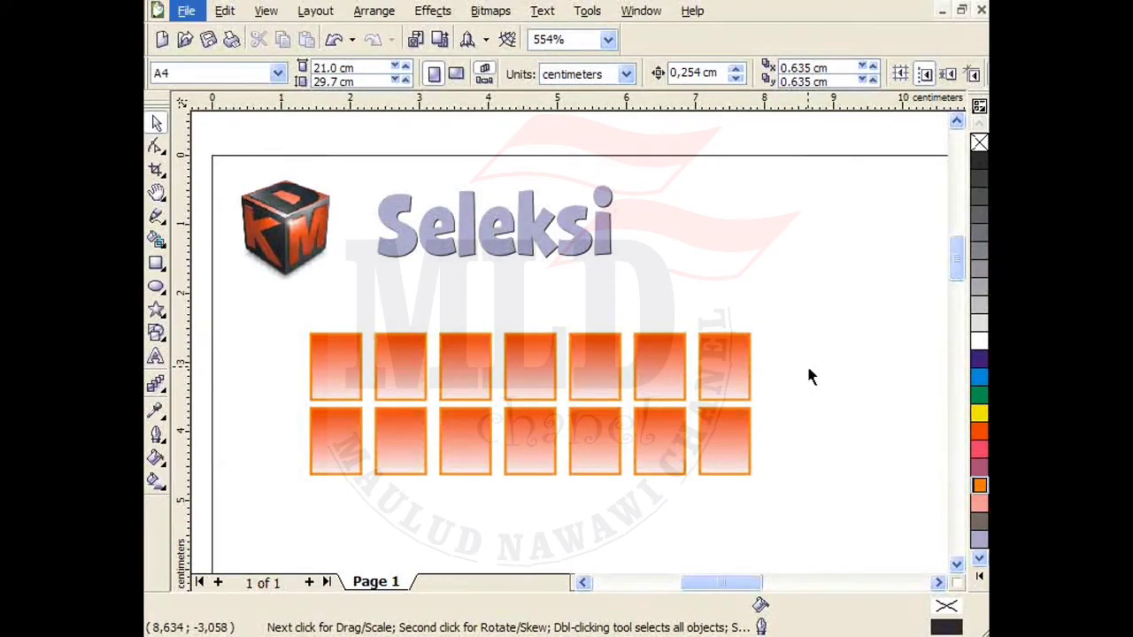
Select the fifth column's two rectangles, and separately the third upper-row rectangle, with touching marquees, and clear the selection.
{"action": "left_click_drag", "start_coordinate": [602, 529], "coordinate": [594, 324]}
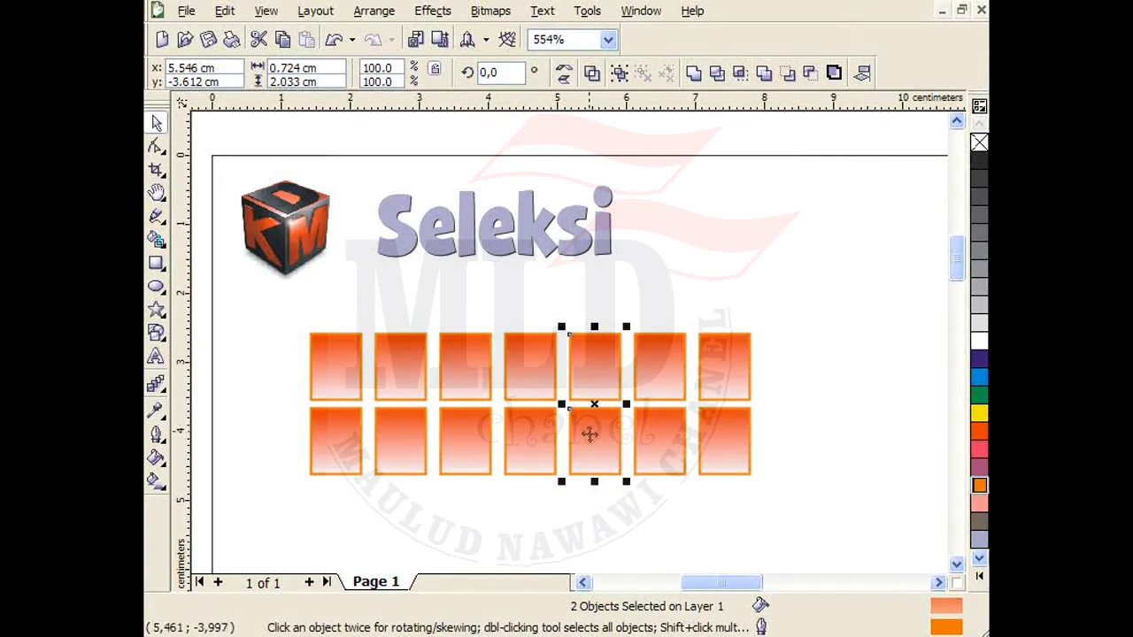
{"action": "left_click_drag", "start_coordinate": [493, 314], "coordinate": [483, 351]}
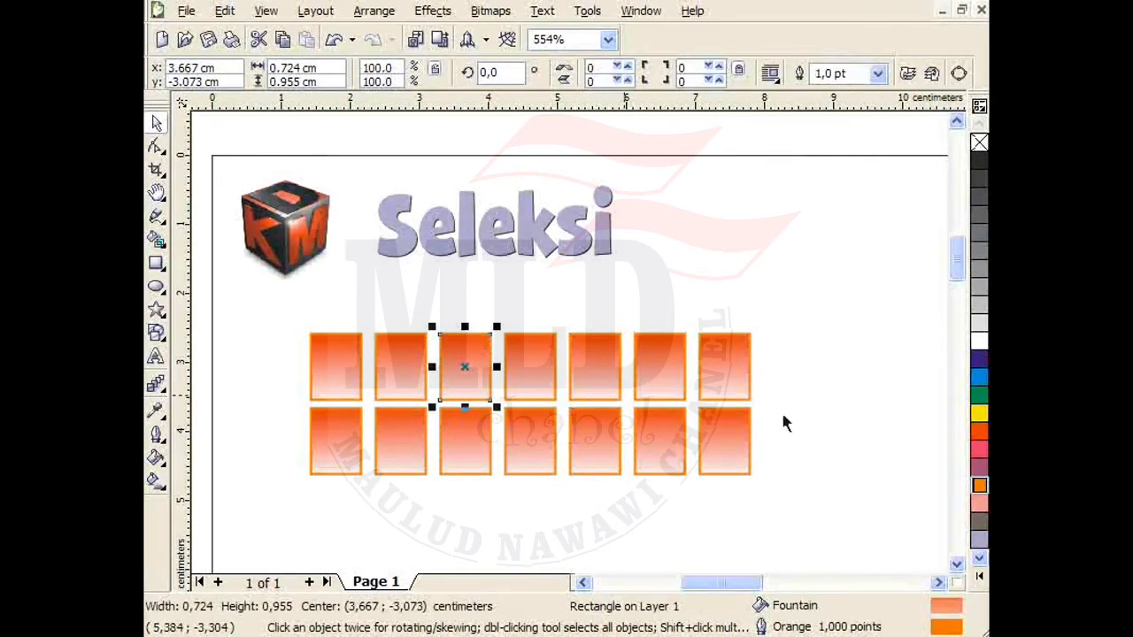
{"action": "left_click", "coordinate": [866, 426]}
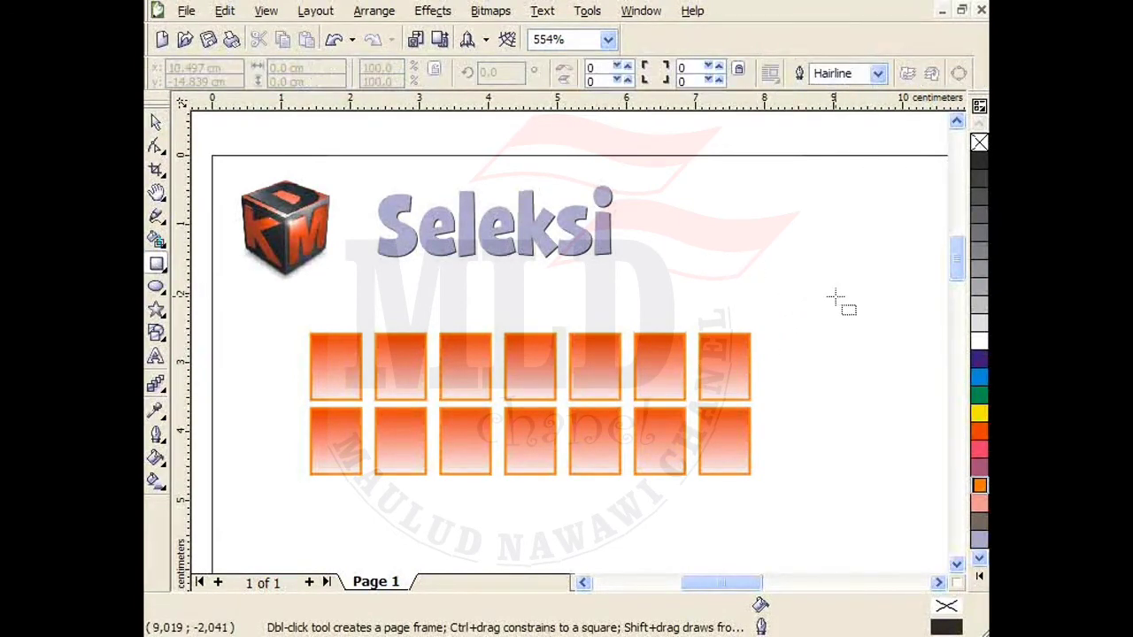
Draw a rectangle about 2.6 by 3.5 cm over the last column, fill it red and deselect it.
{"action": "left_click_drag", "start_coordinate": [871, 248], "coordinate": [693, 491]}
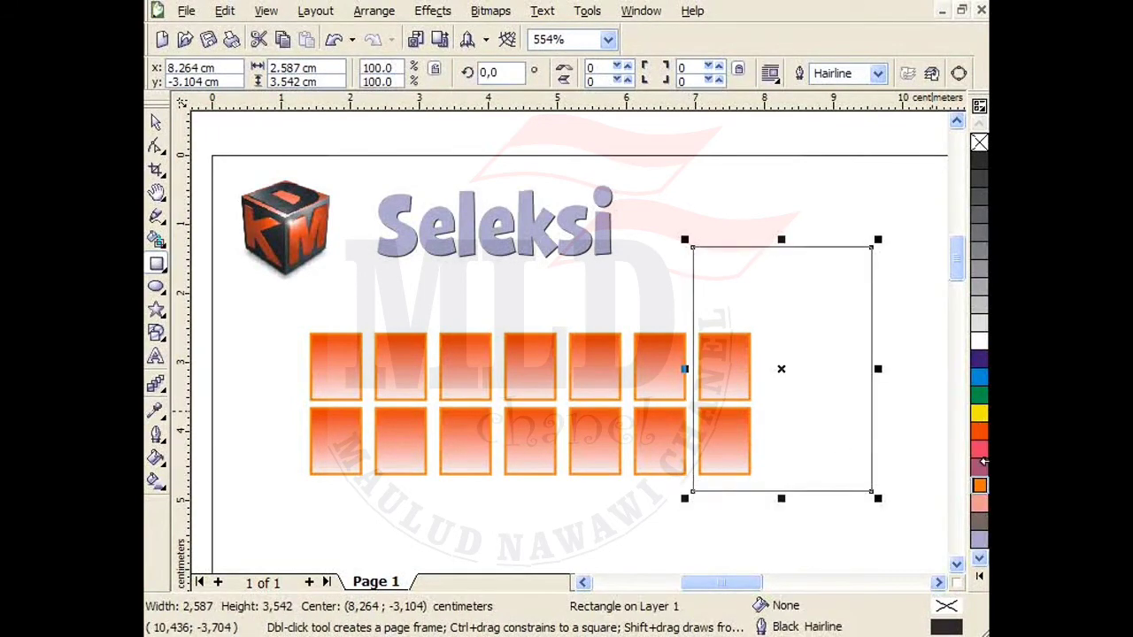
{"action": "left_click", "coordinate": [979, 431]}
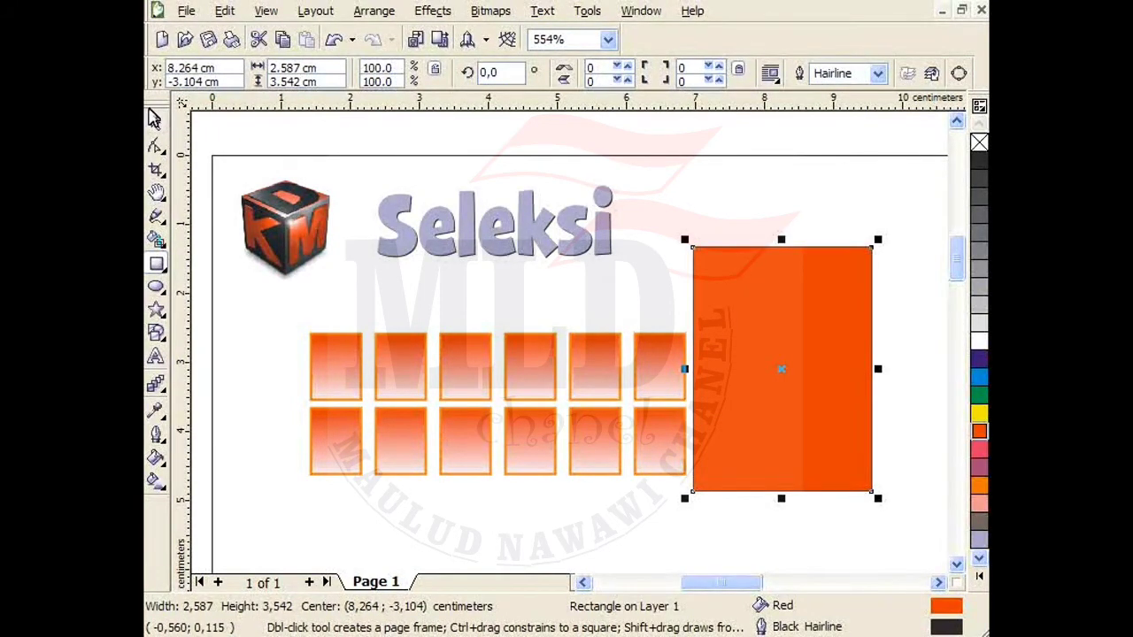
{"action": "left_click", "coordinate": [155, 123]}
{"action": "left_click", "coordinate": [654, 305]}
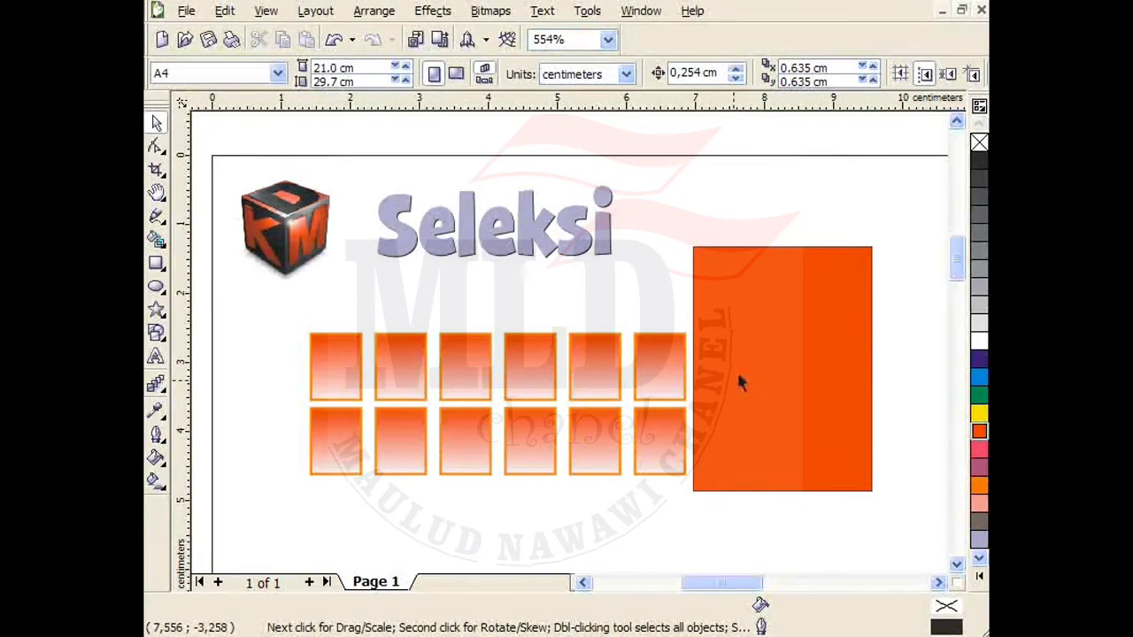
Shift the red rectangle slightly down and try to select the small rectangles behind it directly, clearing the selection.
{"action": "mouse_move", "coordinate": [758, 390]}
{"action": "left_mouse_down"}
{"action": "mouse_move", "coordinate": [852, 387]}
{"action": "mouse_move", "coordinate": [760, 399]}
{"action": "left_mouse_up"}
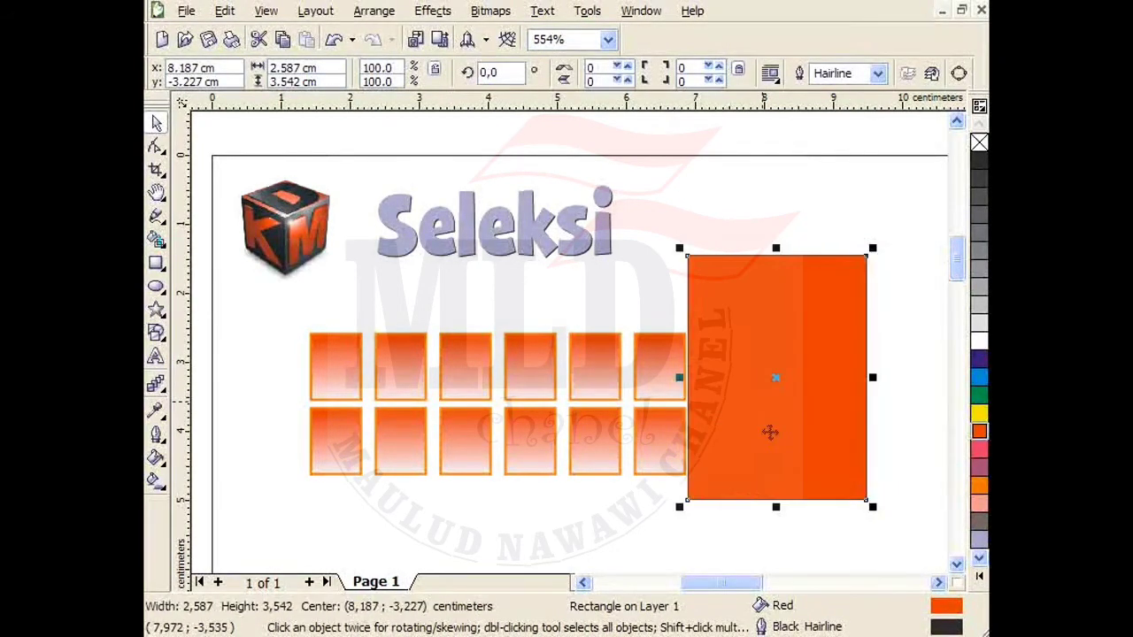
{"action": "left_click", "coordinate": [666, 517]}
{"action": "left_click", "coordinate": [716, 442]}
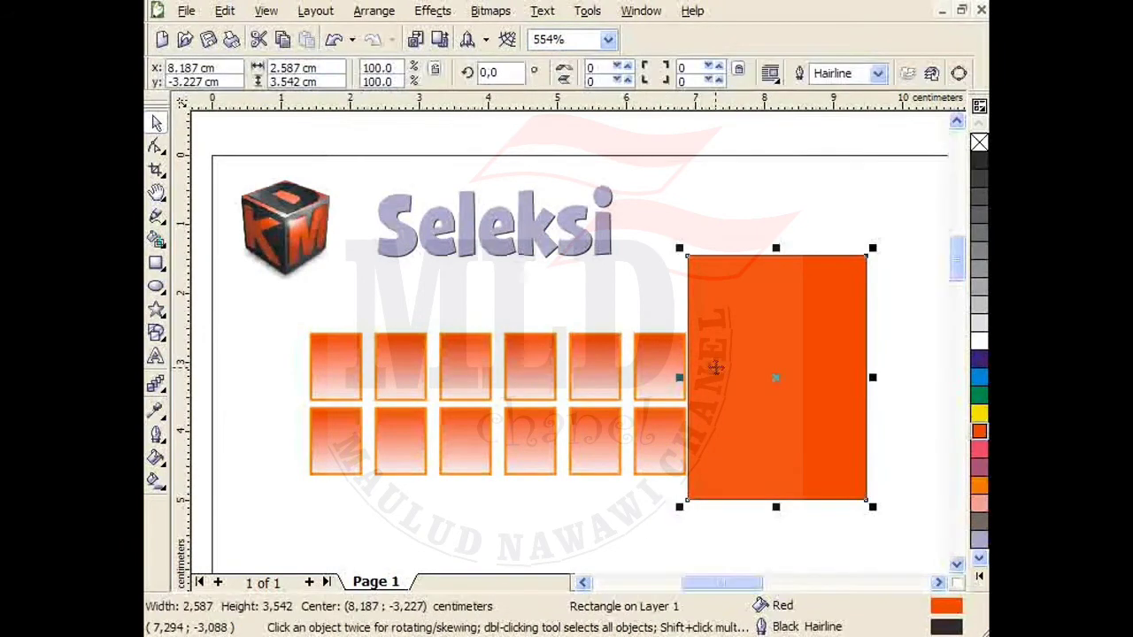
{"action": "left_click", "coordinate": [715, 367]}
{"action": "left_click", "coordinate": [666, 482]}
{"action": "left_click", "coordinate": [731, 399]}
{"action": "left_click", "coordinate": [724, 363]}
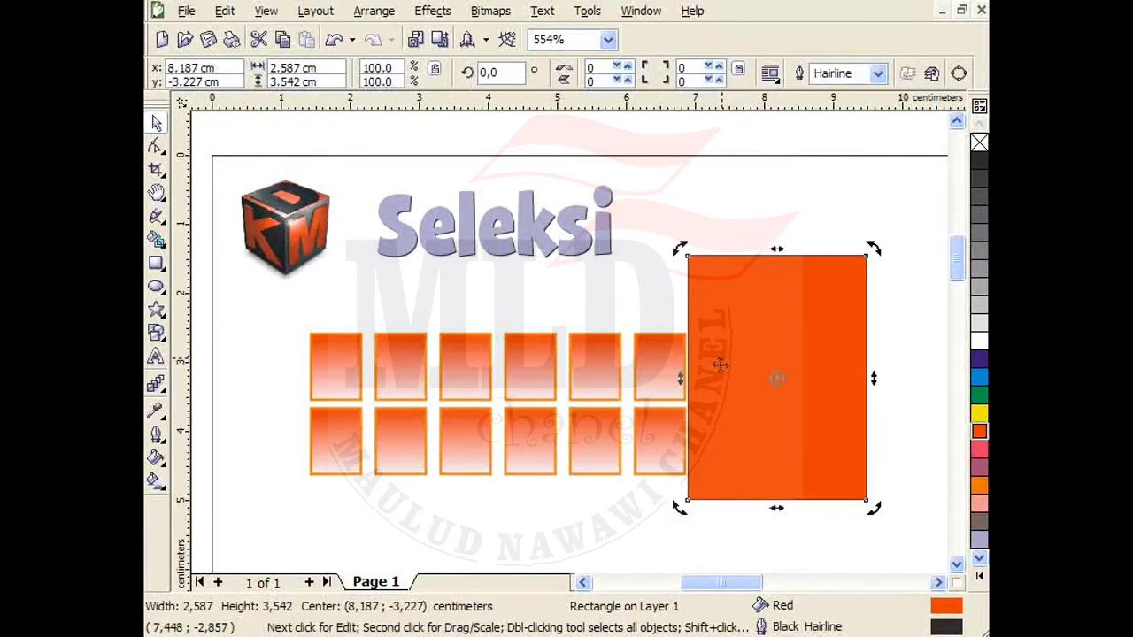
{"action": "left_click", "coordinate": [629, 562]}
{"action": "left_click", "coordinate": [628, 562]}
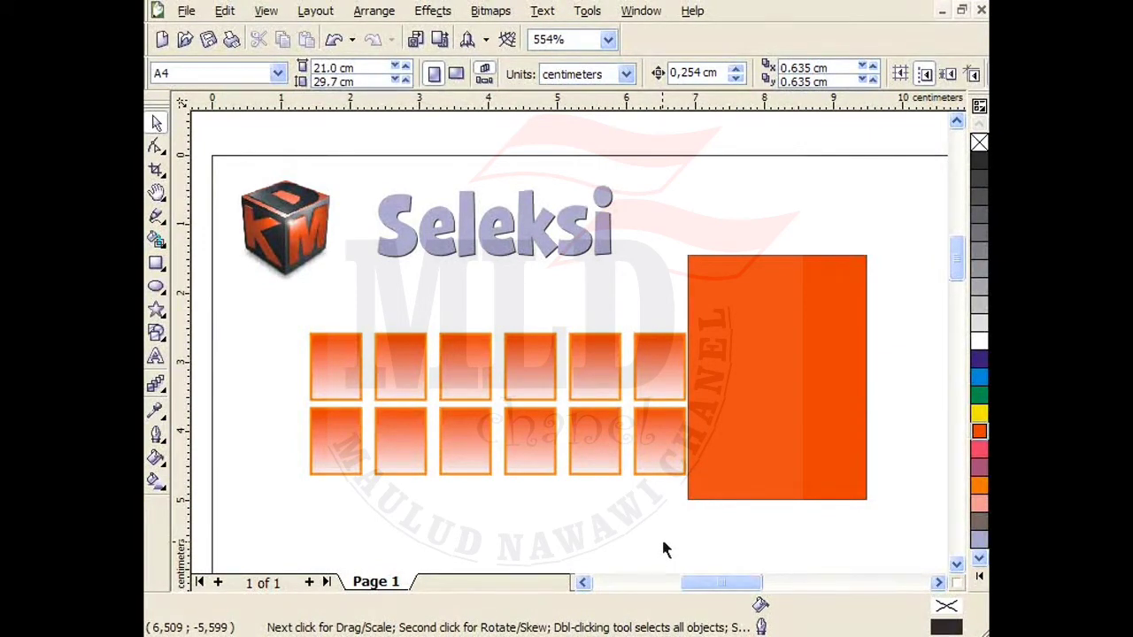
Select the lower and upper small rectangles hidden behind the red rectangle alternately, and clear the selection.
{"action": "left_click", "coordinate": [723, 459]}
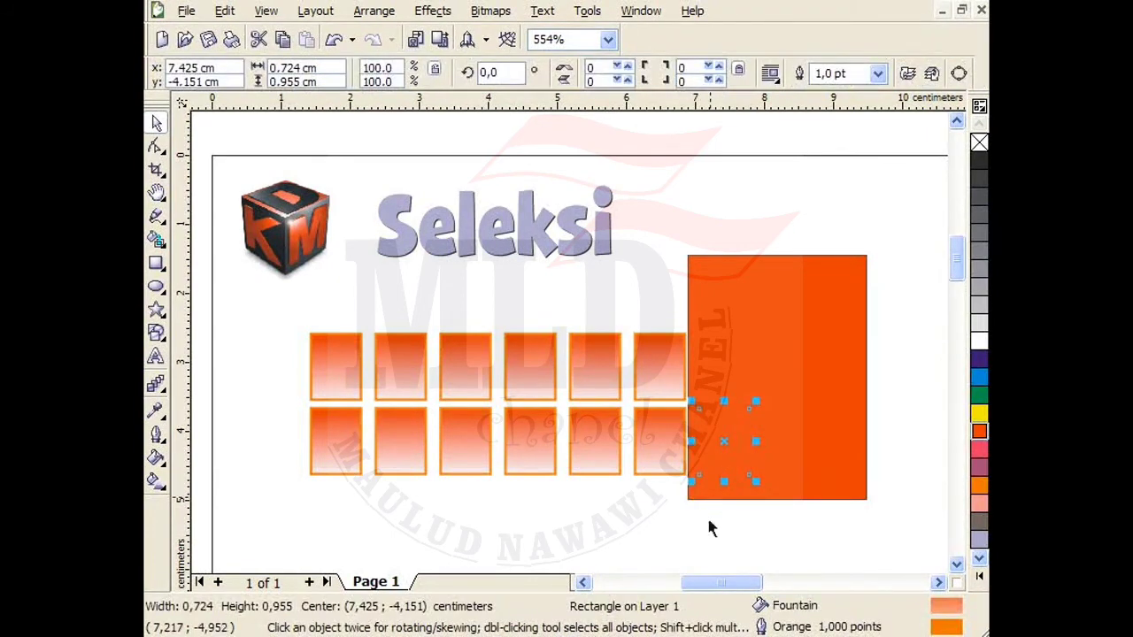
{"action": "left_click", "coordinate": [723, 376]}
{"action": "left_click", "coordinate": [723, 460]}
{"action": "left_click", "coordinate": [722, 371]}
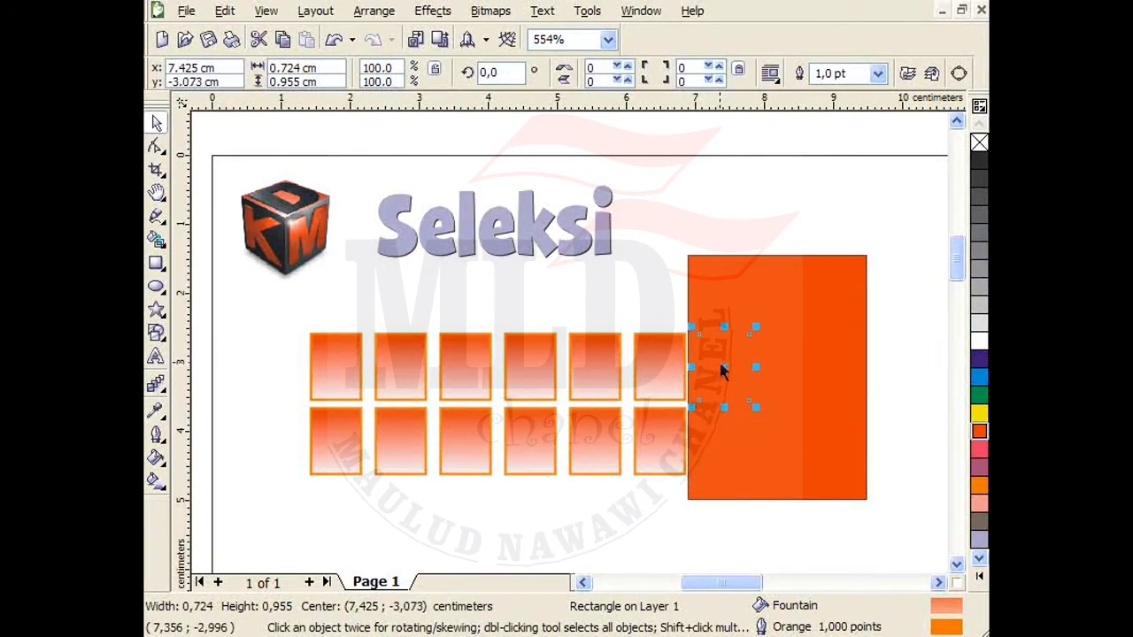
{"action": "left_click", "coordinate": [723, 478]}
{"action": "left_click", "coordinate": [644, 546]}
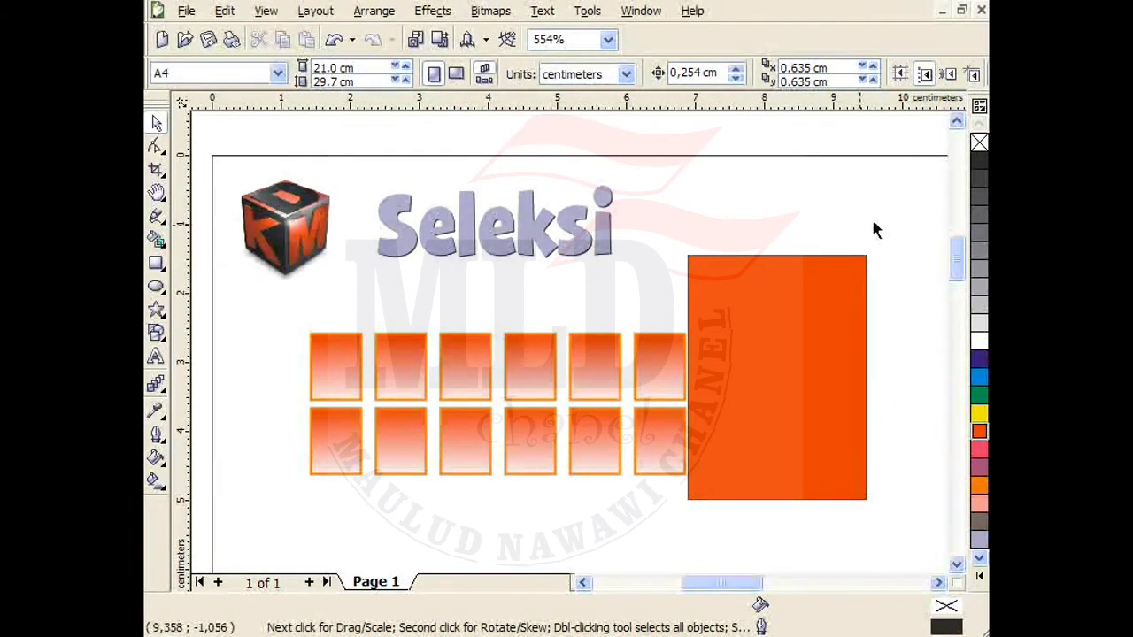
Group the red rectangle with the four small rectangles of the last two columns and move the group slightly.
{"action": "left_click_drag", "start_coordinate": [895, 232], "coordinate": [624, 546]}
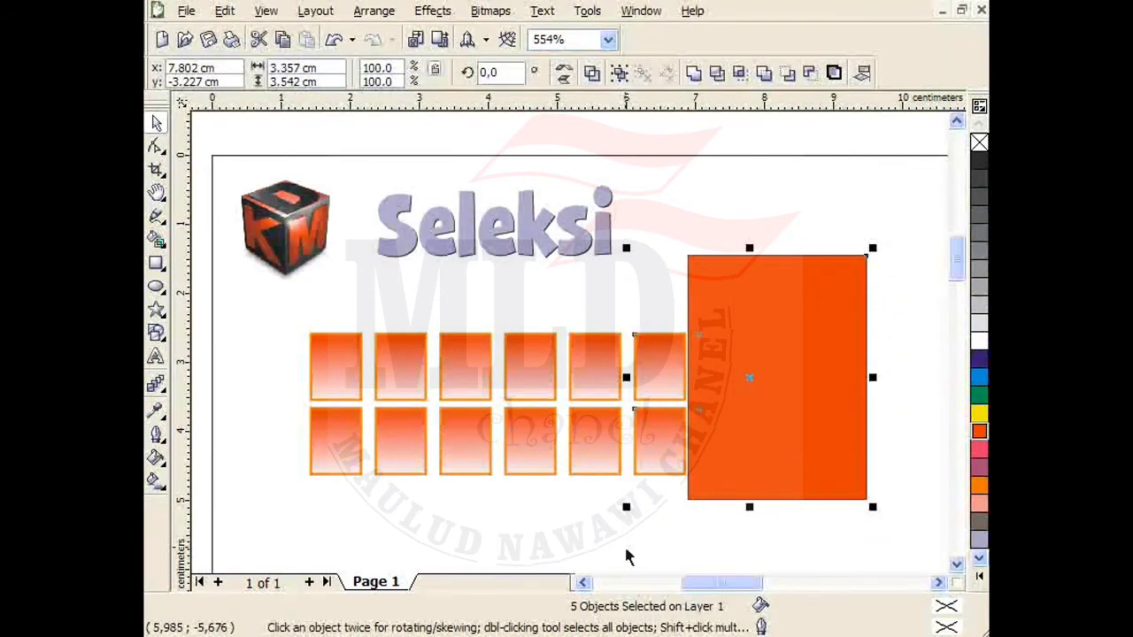
{"action": "right_click", "coordinate": [738, 367]}
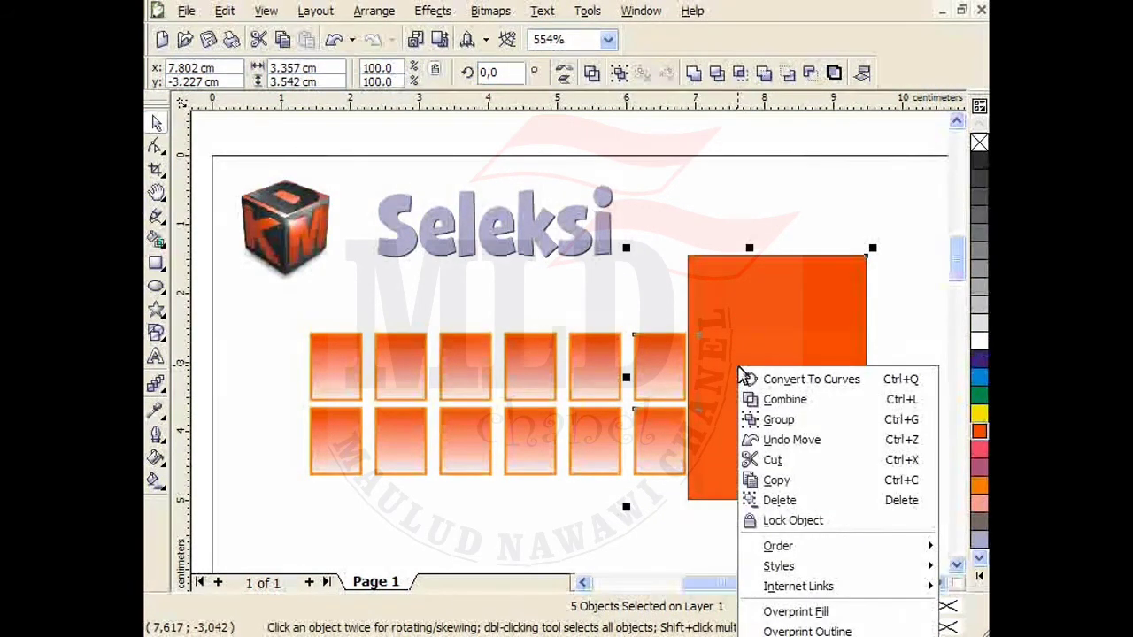
{"action": "left_click", "coordinate": [783, 425]}
{"action": "left_click_drag", "start_coordinate": [728, 392], "coordinate": [767, 412]}
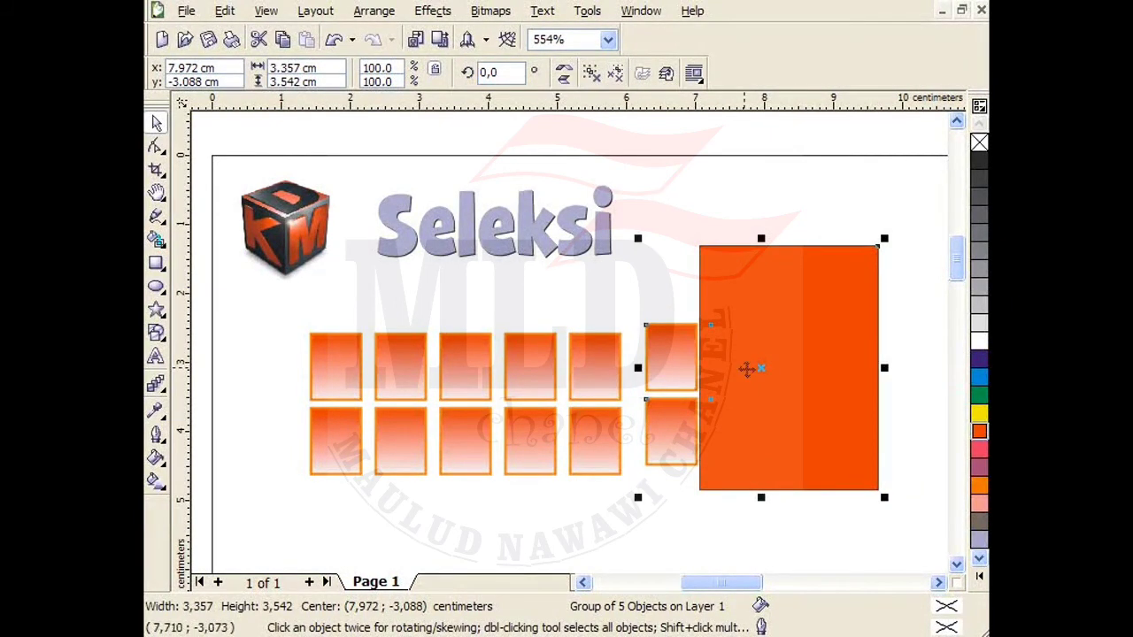
{"action": "mouse_move", "coordinate": [746, 367]}
{"action": "left_mouse_down"}
{"action": "mouse_move", "coordinate": [733, 397]}
{"action": "mouse_move", "coordinate": [733, 374]}
{"action": "left_mouse_up"}
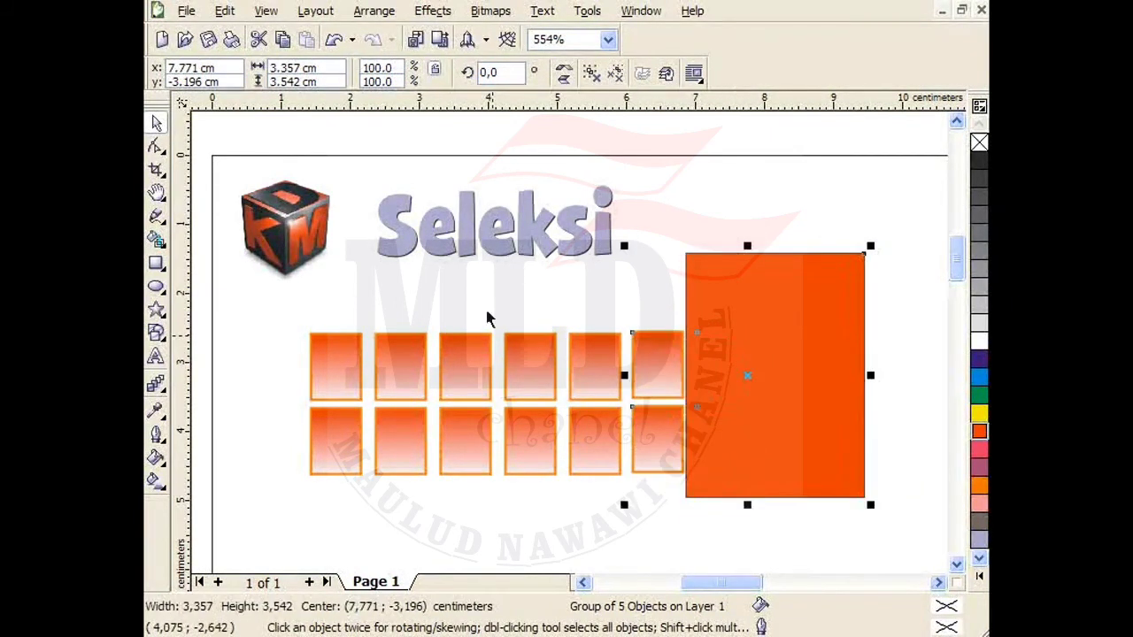
Marquee-select the four rectangles in the first two columns and group them.
{"action": "left_click", "coordinate": [308, 310]}
{"action": "left_click_drag", "start_coordinate": [271, 297], "coordinate": [447, 517]}
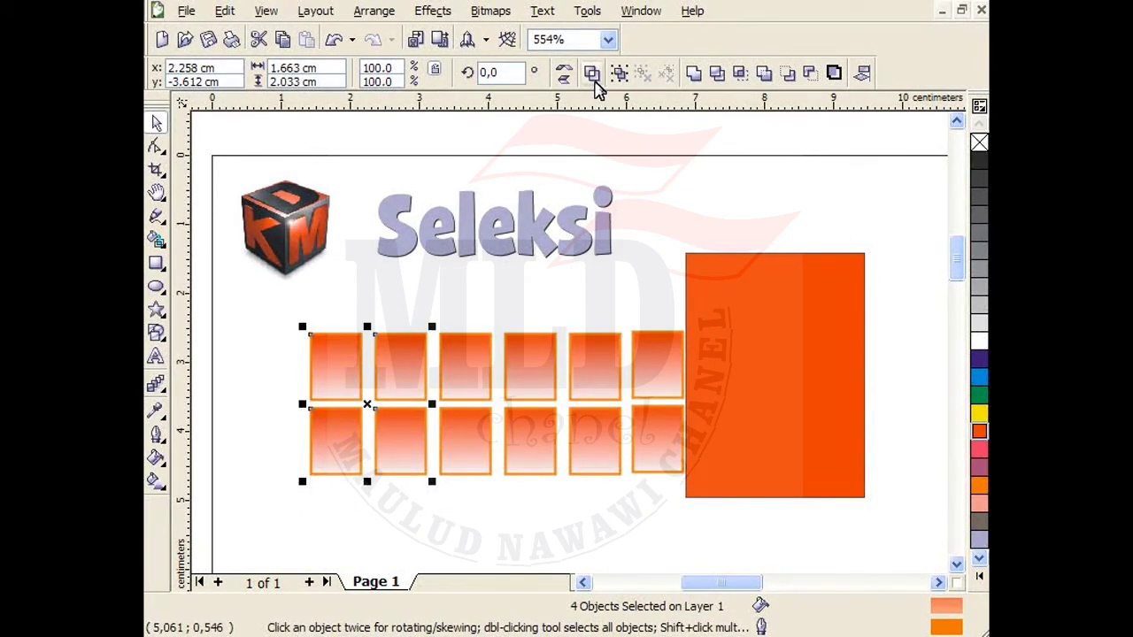
{"action": "left_click", "coordinate": [635, 75]}
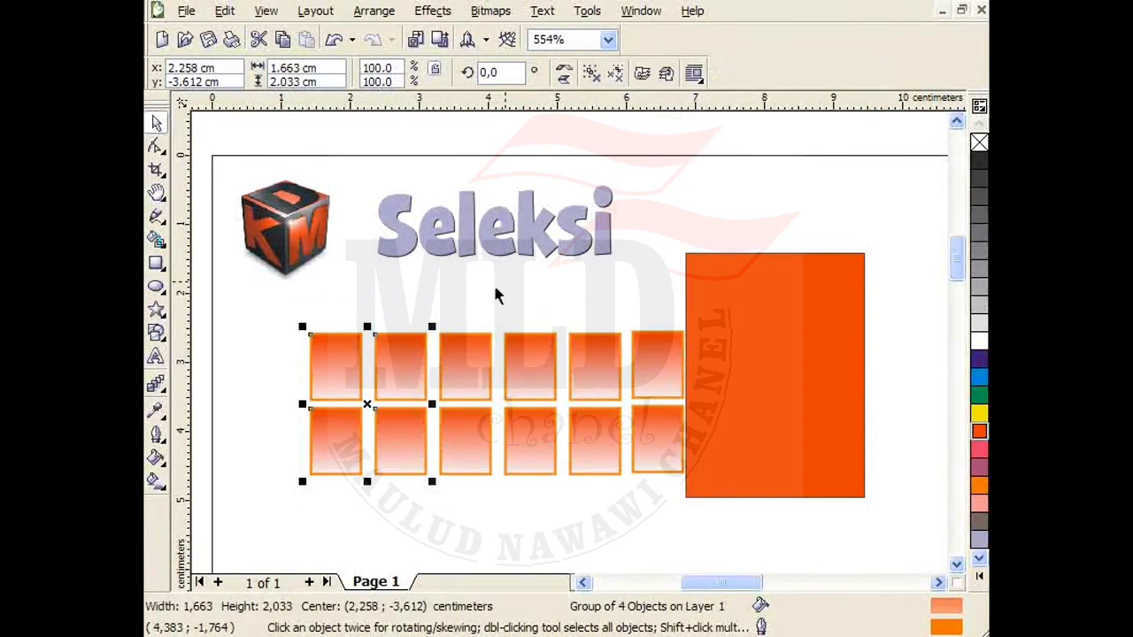
Ungroup the four rectangles of the first two columns and move each one apart individually.
{"action": "left_click", "coordinate": [616, 82]}
{"action": "left_click", "coordinate": [432, 364]}
{"action": "left_click_drag", "start_coordinate": [431, 365], "coordinate": [448, 303]}
{"action": "left_click_drag", "start_coordinate": [359, 381], "coordinate": [324, 380]}
{"action": "left_click_drag", "start_coordinate": [338, 445], "coordinate": [312, 478]}
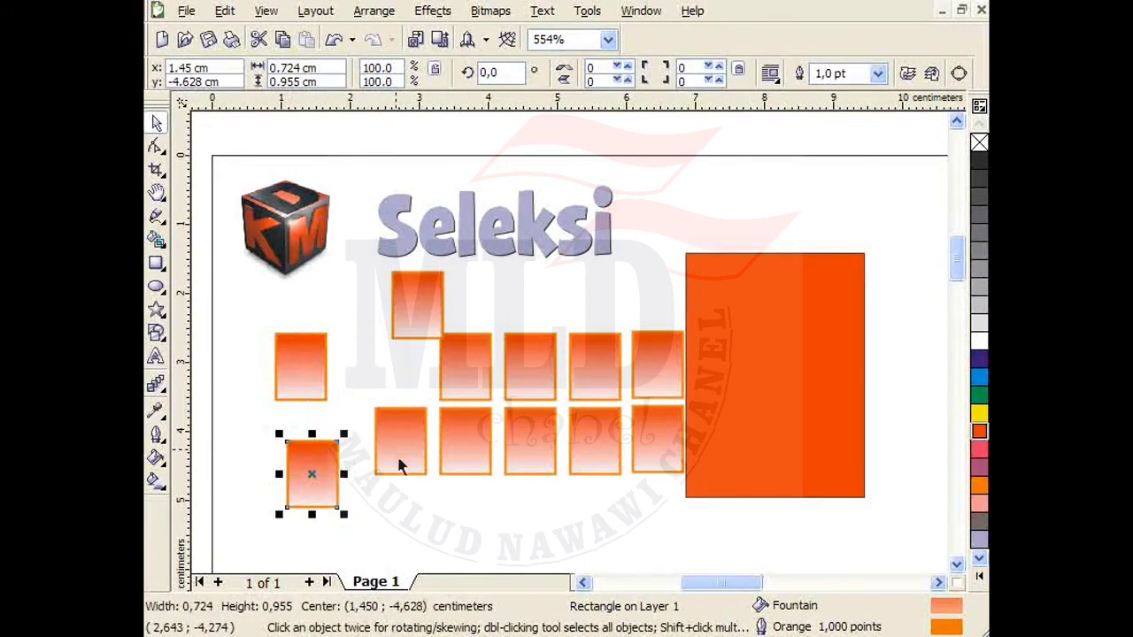
{"action": "left_click_drag", "start_coordinate": [399, 465], "coordinate": [404, 495]}
Scatter the rectangles of the third and fourth columns and the fifth lower-row rectangle individually across the page.
{"action": "left_click", "coordinate": [624, 555]}
{"action": "left_click_drag", "start_coordinate": [456, 354], "coordinate": [367, 368]}
{"action": "left_click_drag", "start_coordinate": [478, 461], "coordinate": [501, 536]}
{"action": "left_click_drag", "start_coordinate": [537, 453], "coordinate": [520, 346]}
{"action": "left_click_drag", "start_coordinate": [580, 443], "coordinate": [527, 448]}
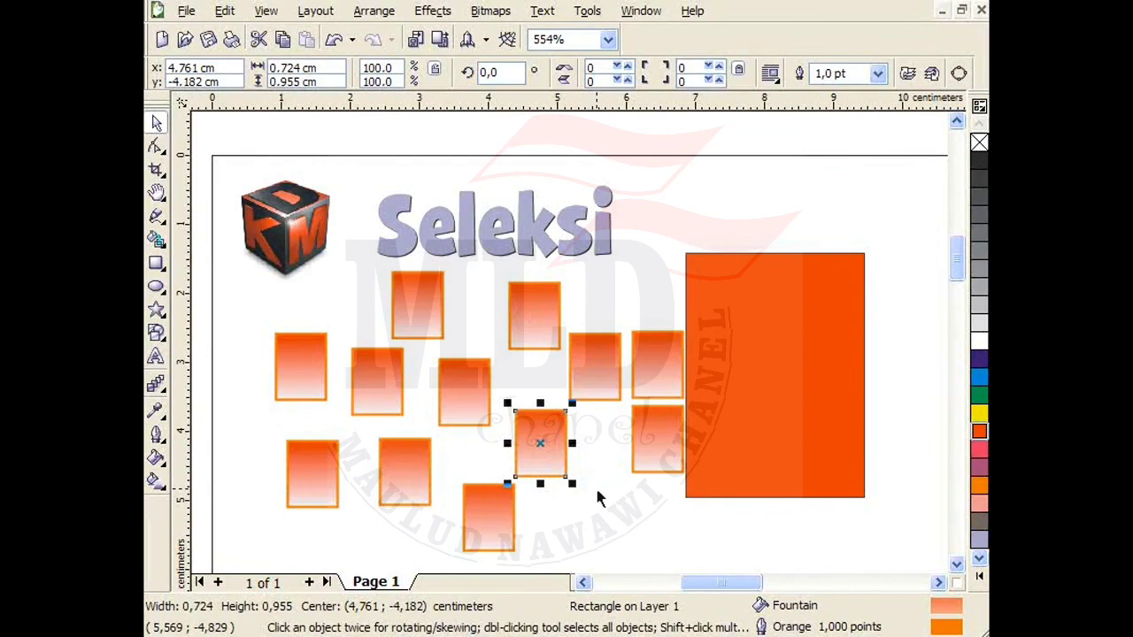